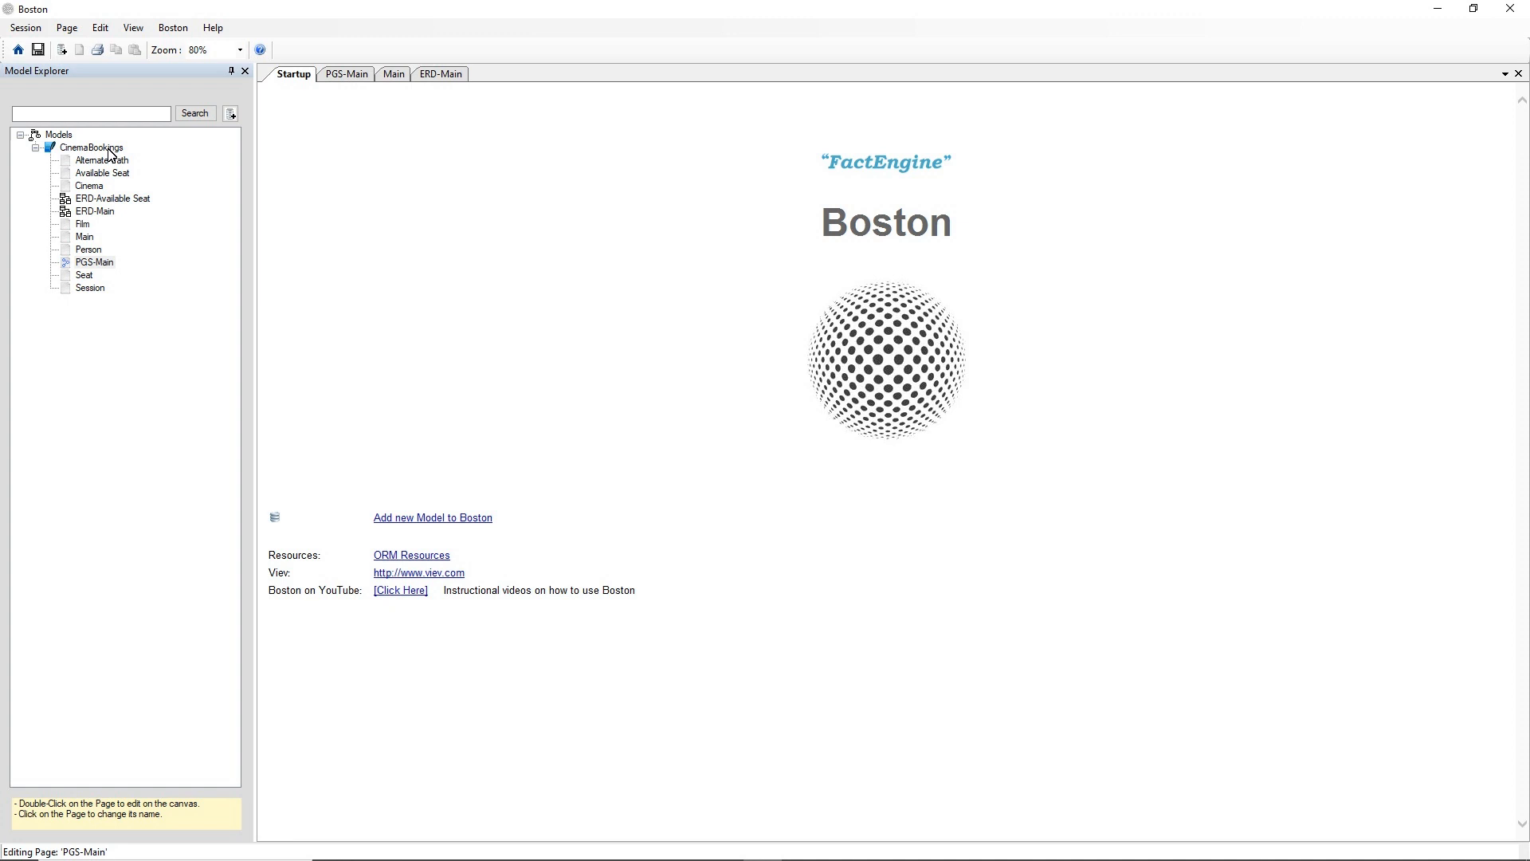
Step: View the CinemaBookings model's PGS-Main, Main and ERD-Main pages in turn
left_click(351, 73)
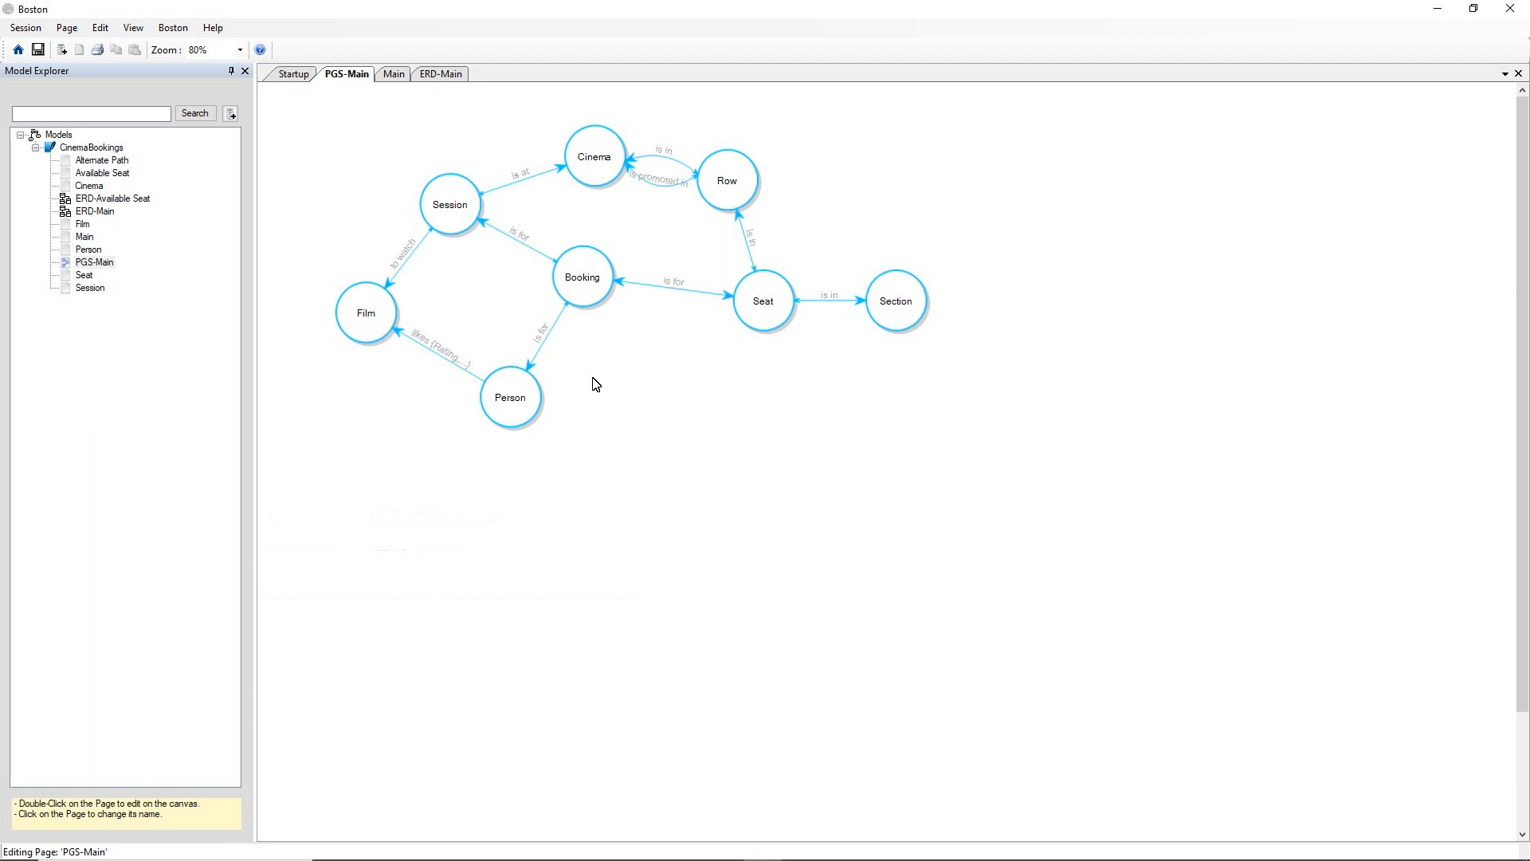
left_click(395, 74)
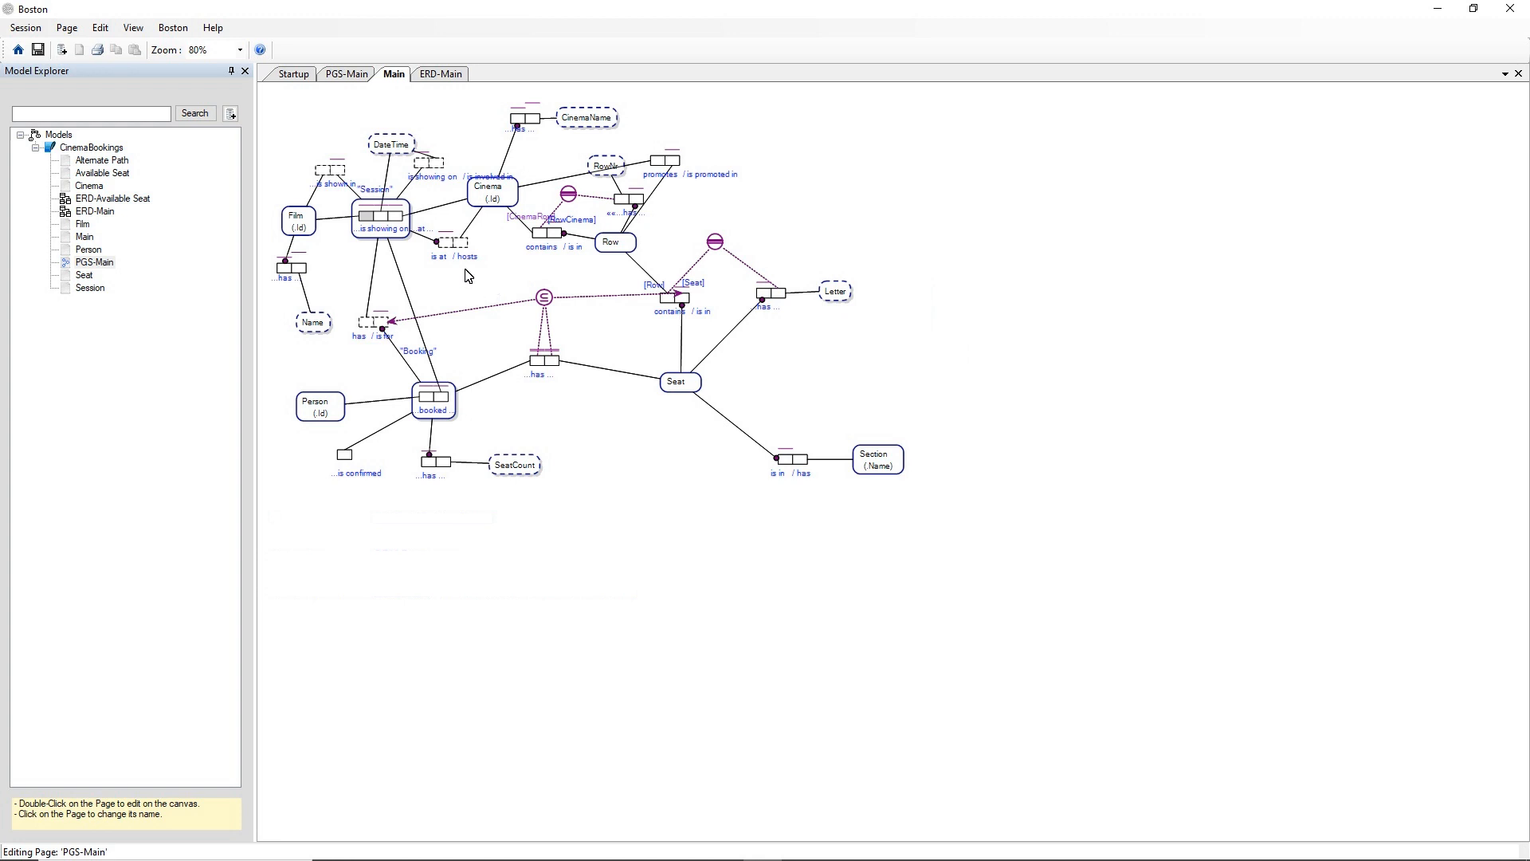
left_click(459, 76)
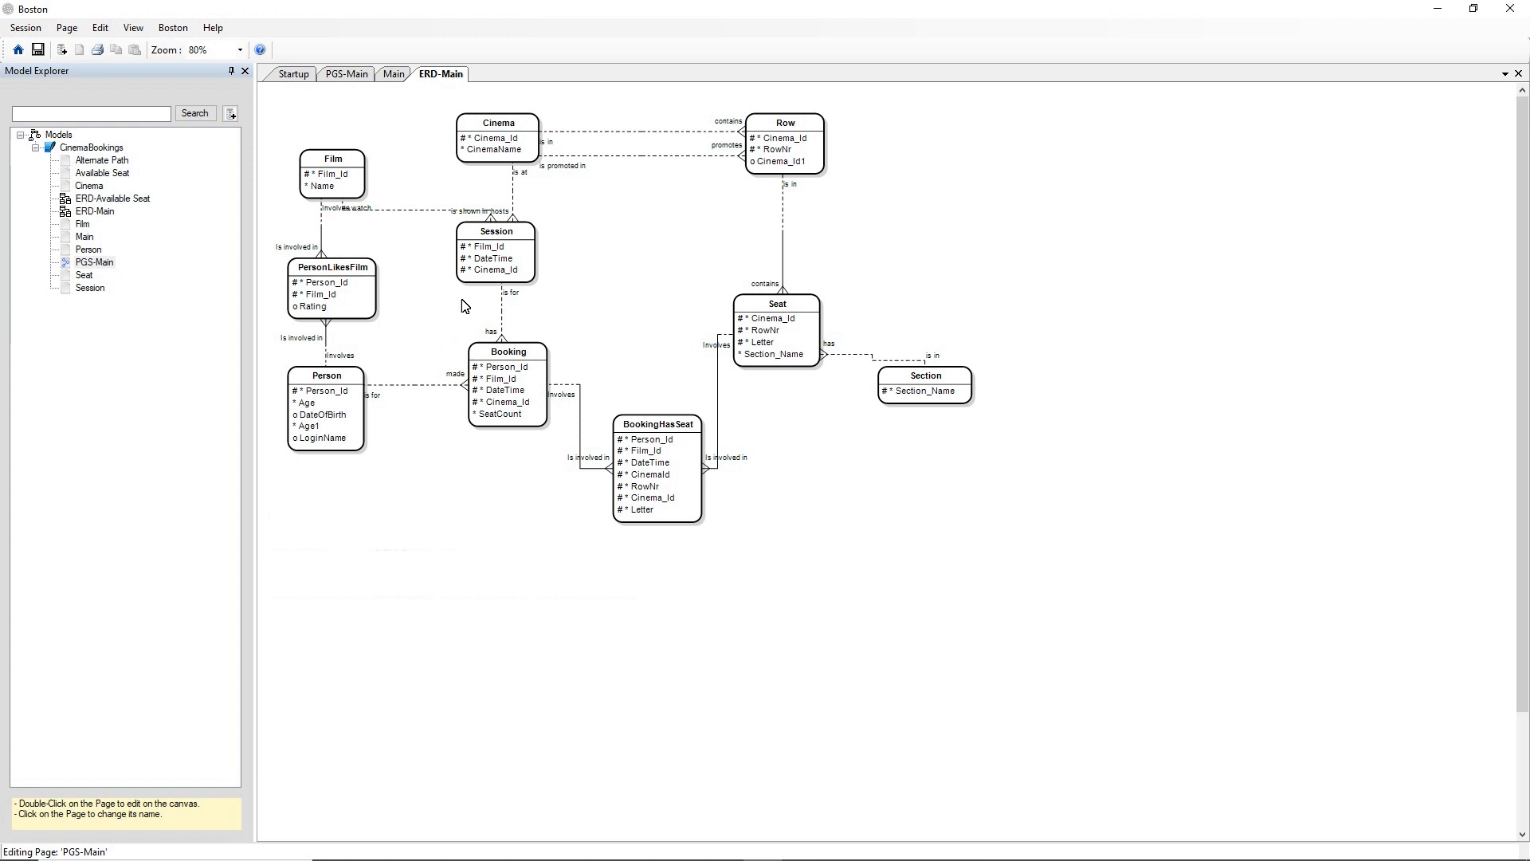
Step: Display the database table data of the Cinema entity and widen the CinemaName column to show the full names
left_click(507, 122)
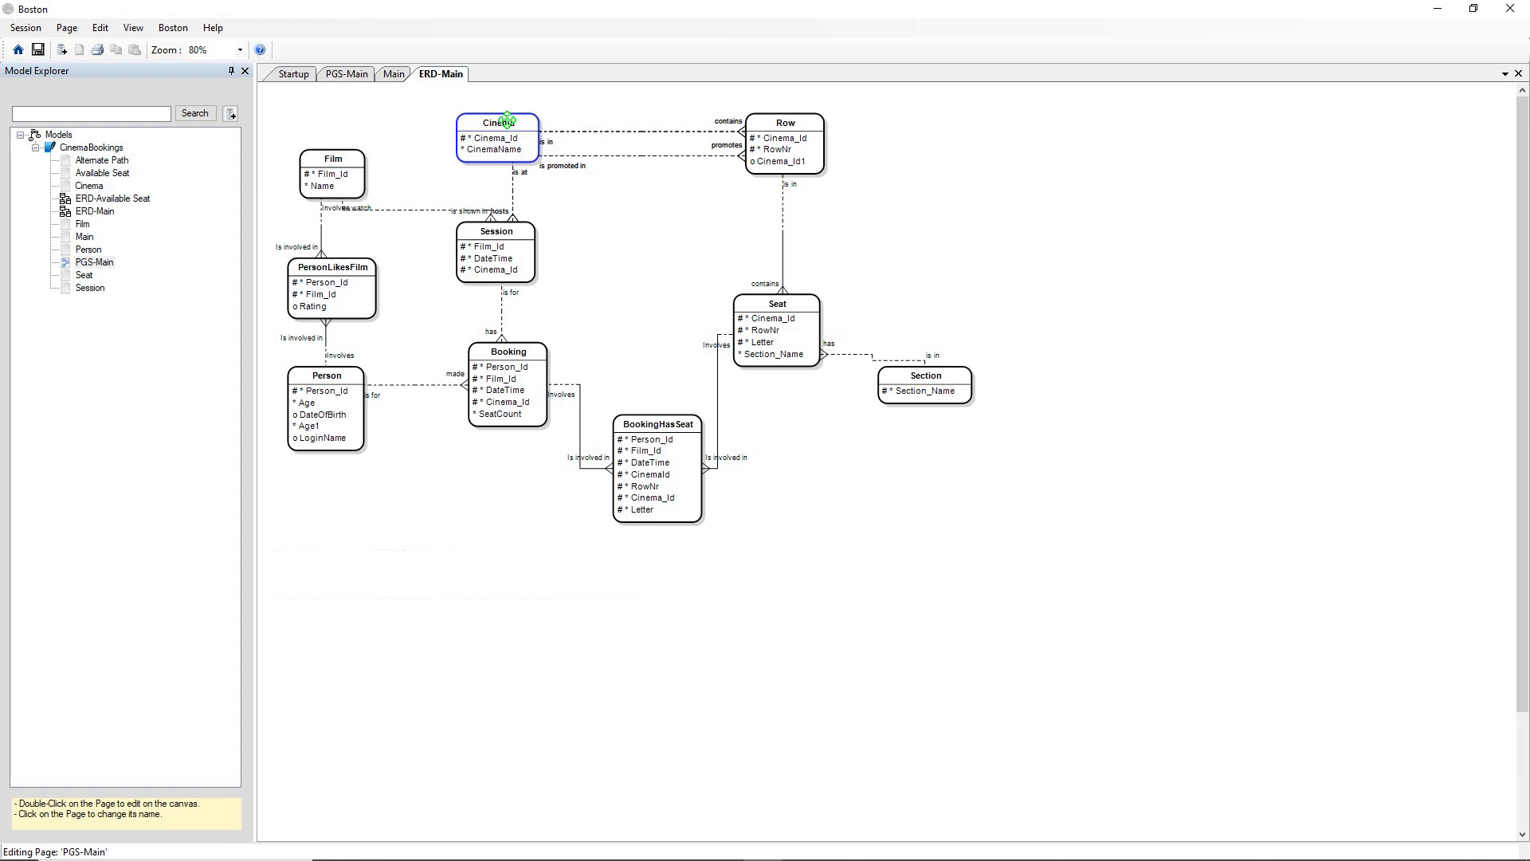
right_click(508, 121)
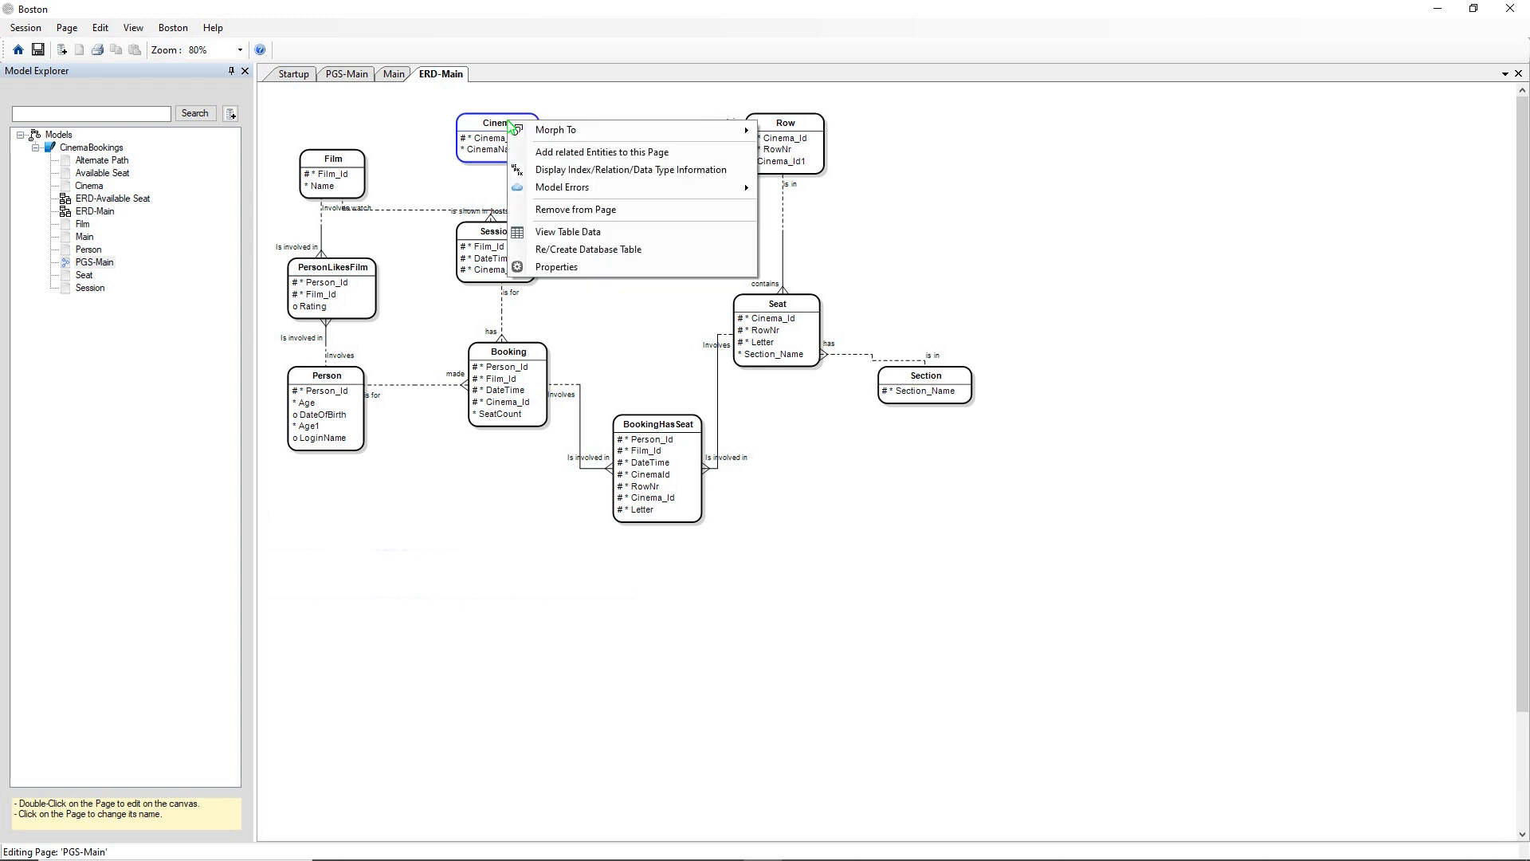
left_click(541, 232)
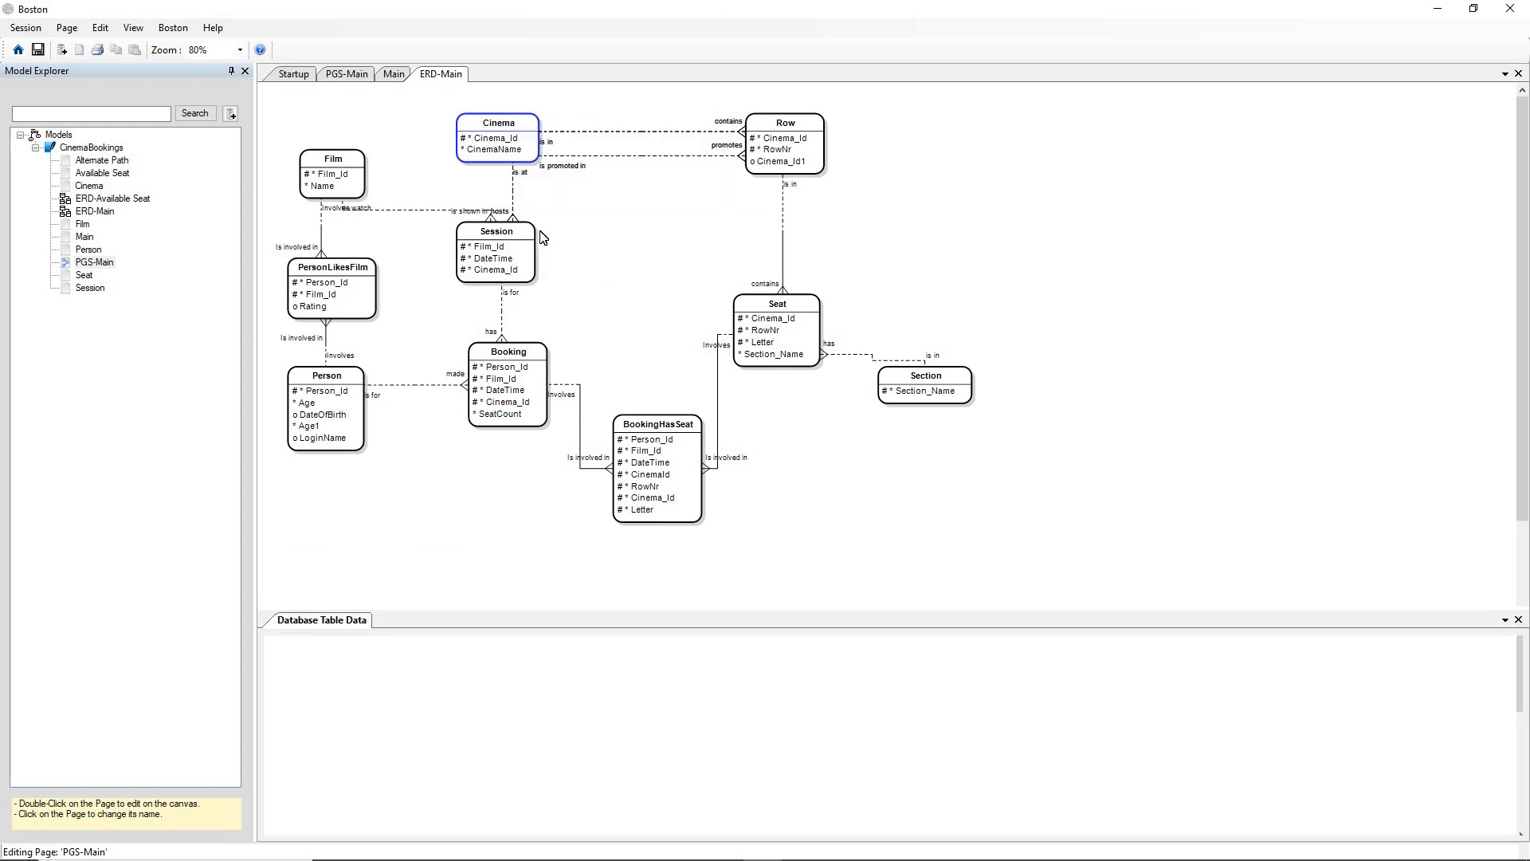
left_click_drag(458, 674, 614, 674)
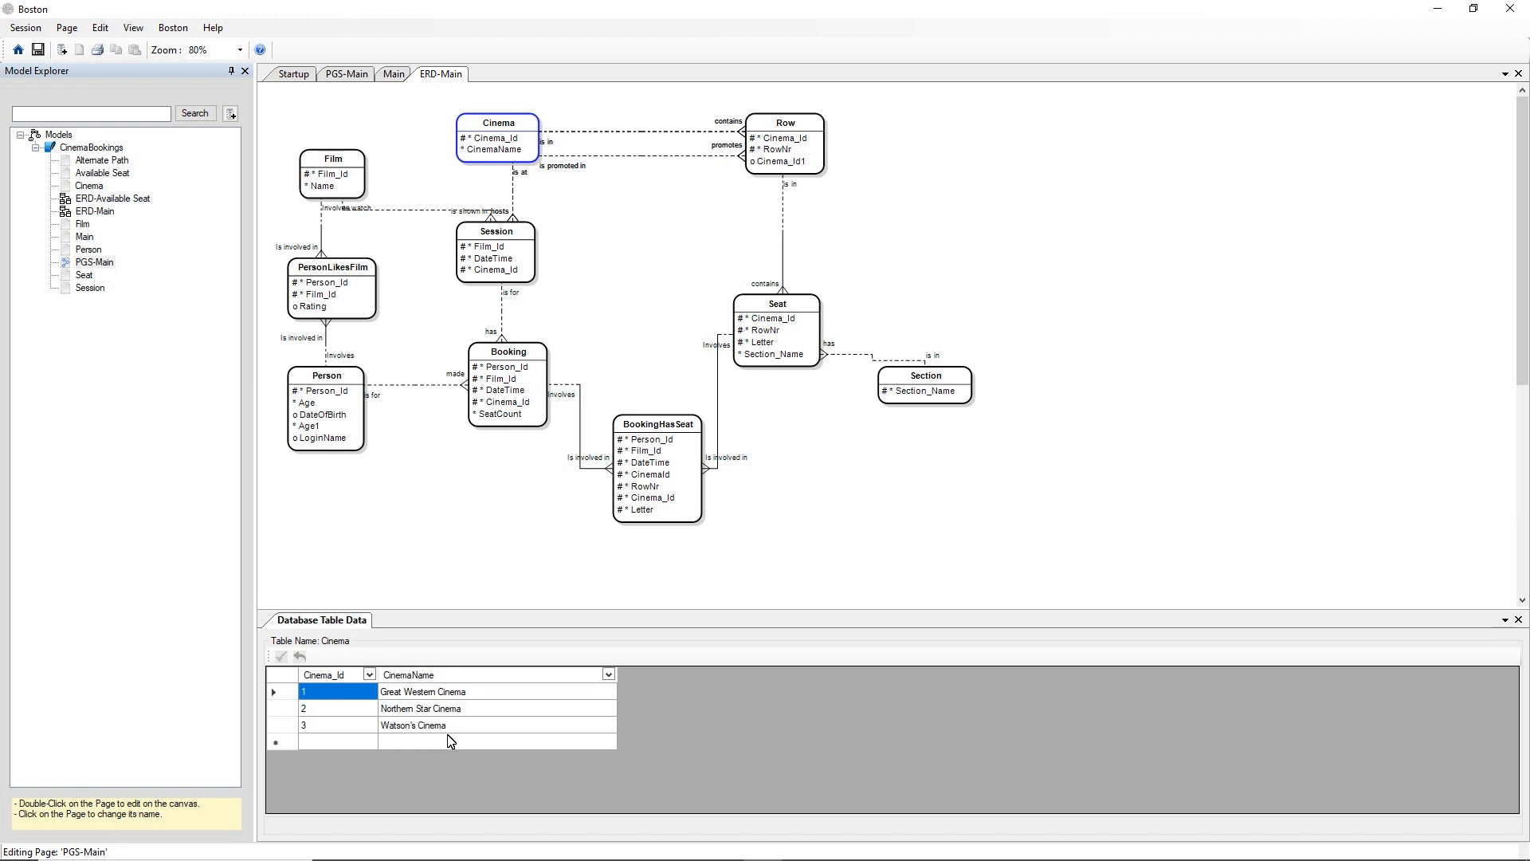
Step: Display the database table data of the Film entity
left_click(348, 162)
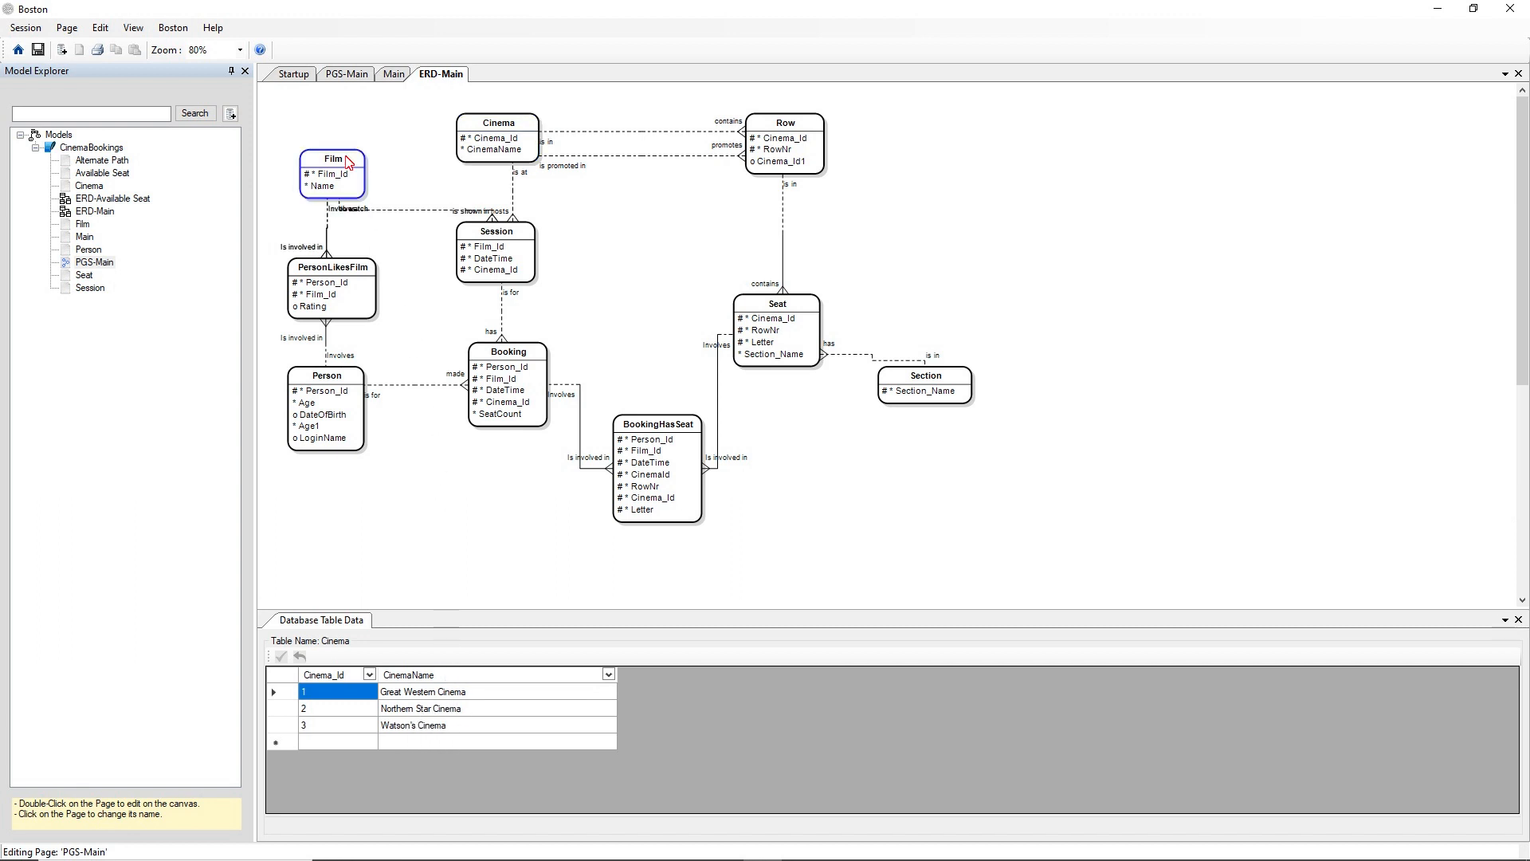
right_click(348, 160)
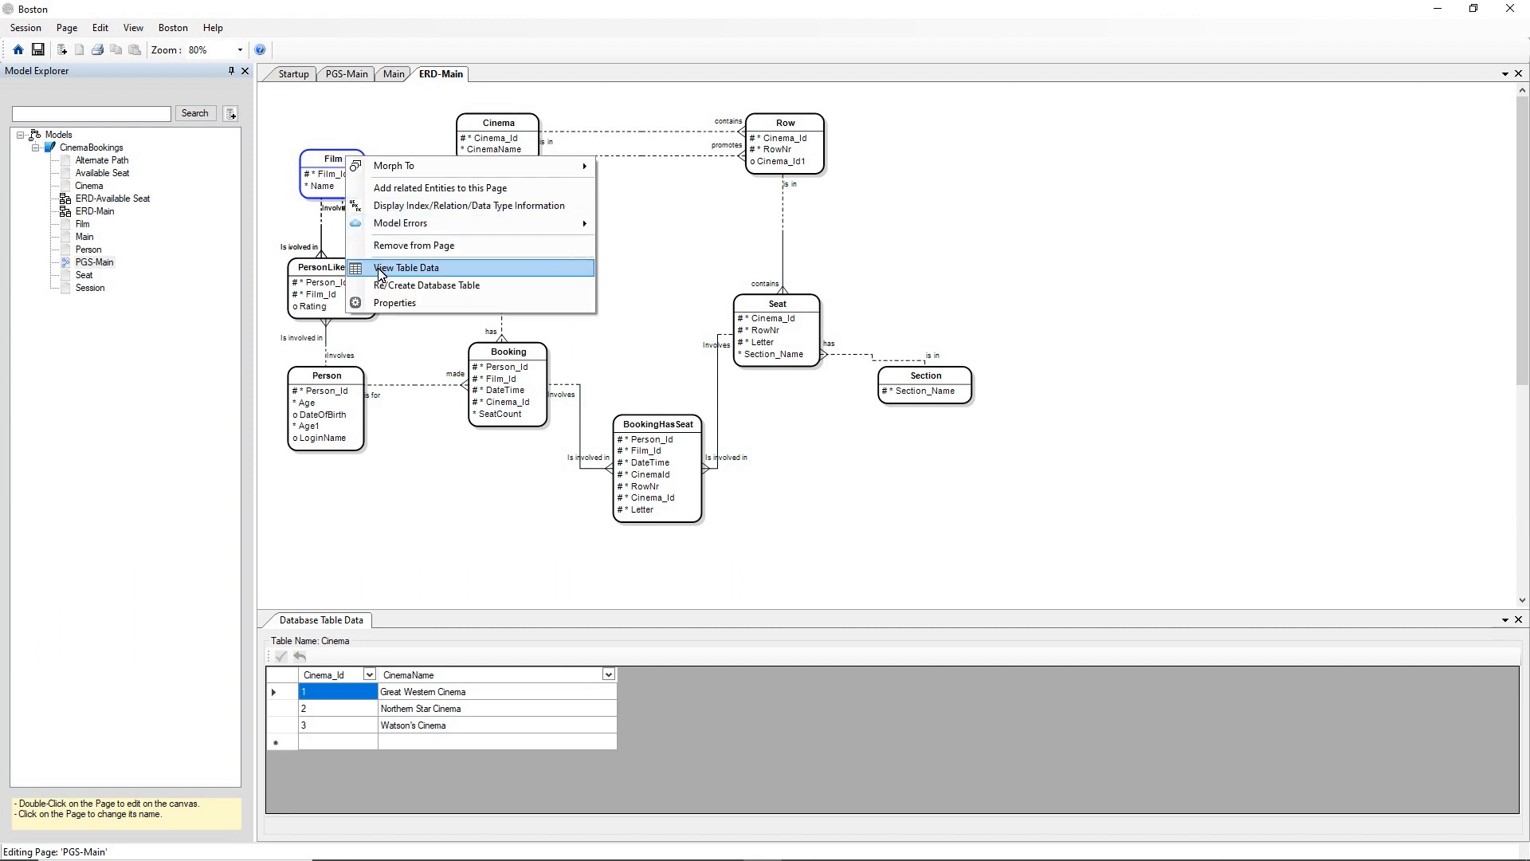
left_click(380, 270)
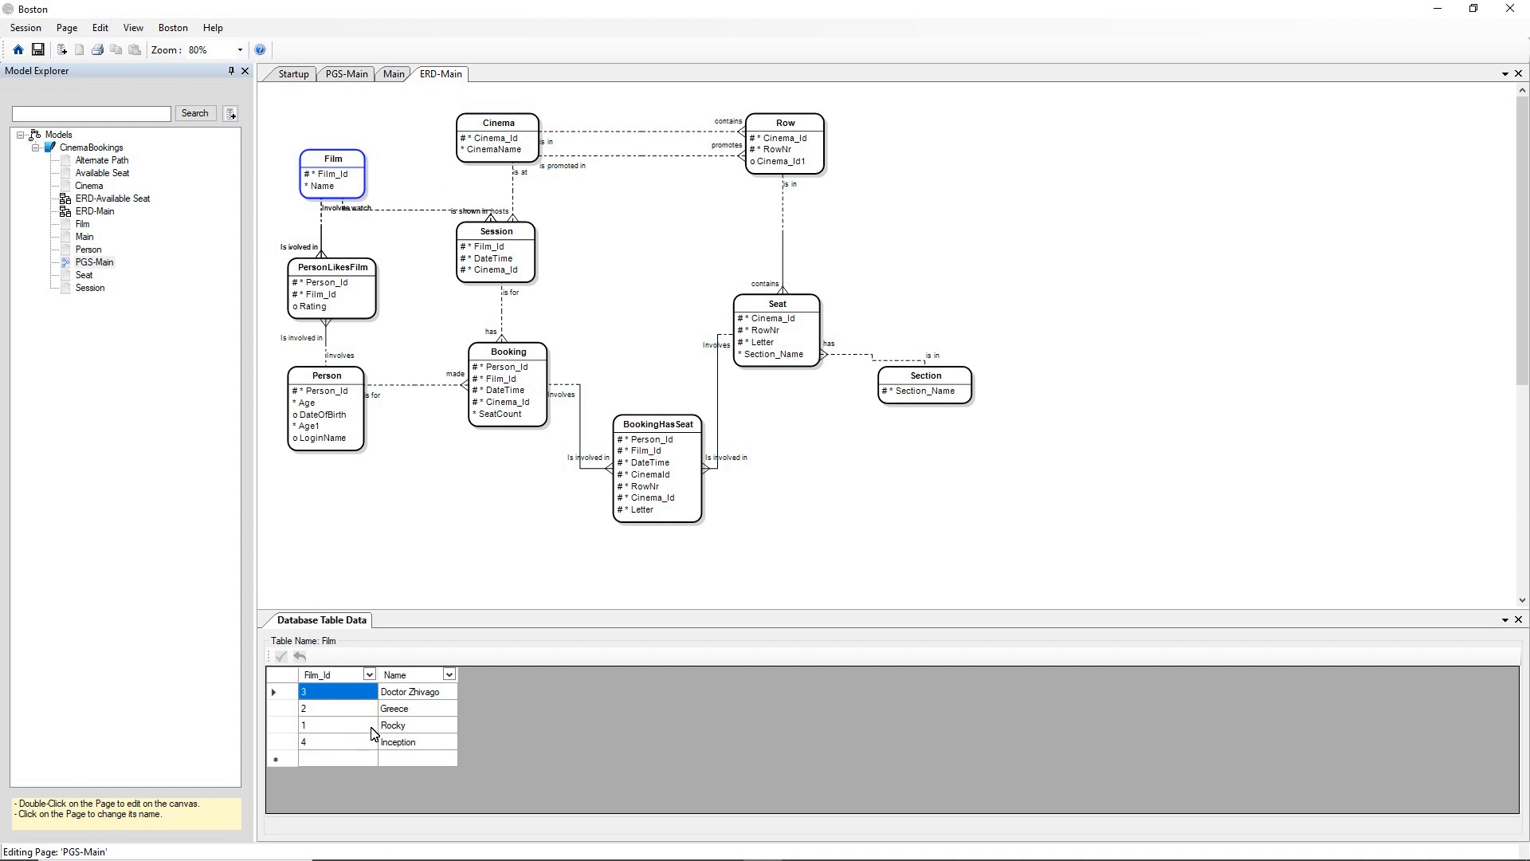
Step: Open the database table data of the Session entity
left_click(518, 233)
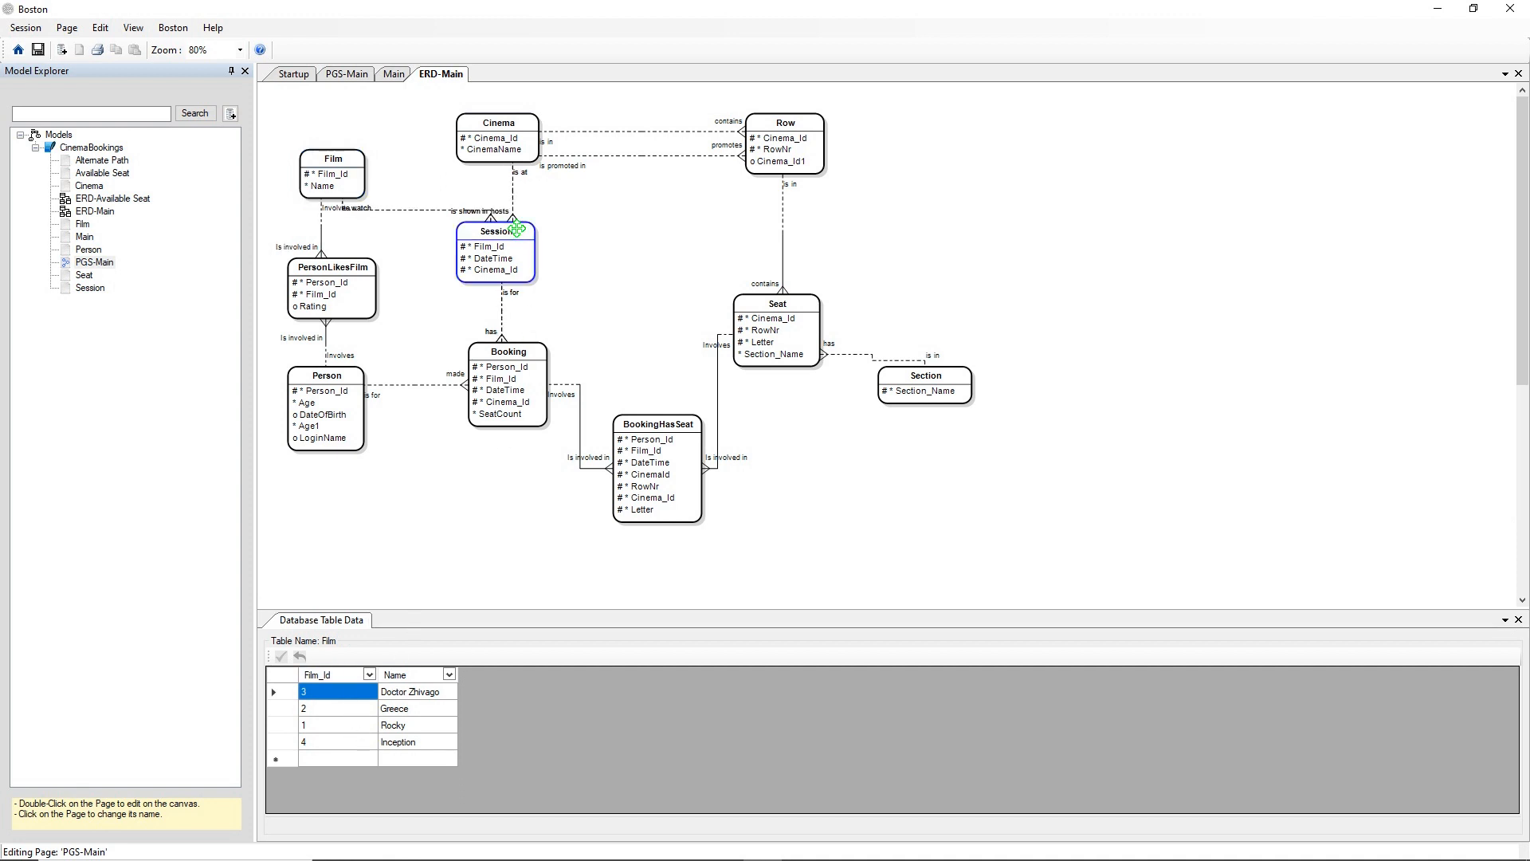
right_click(519, 233)
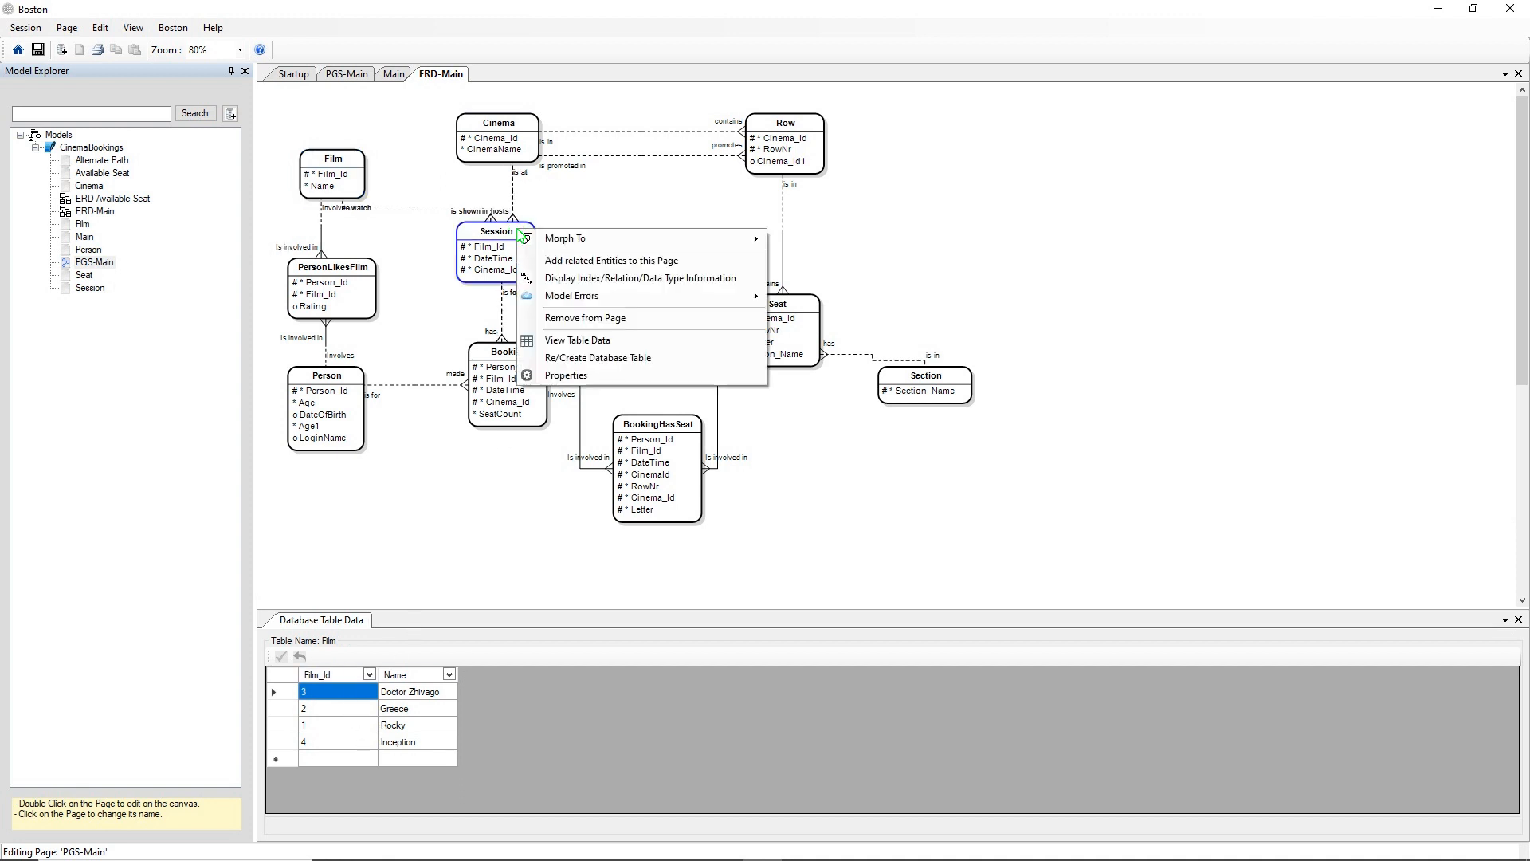
left_click(568, 348)
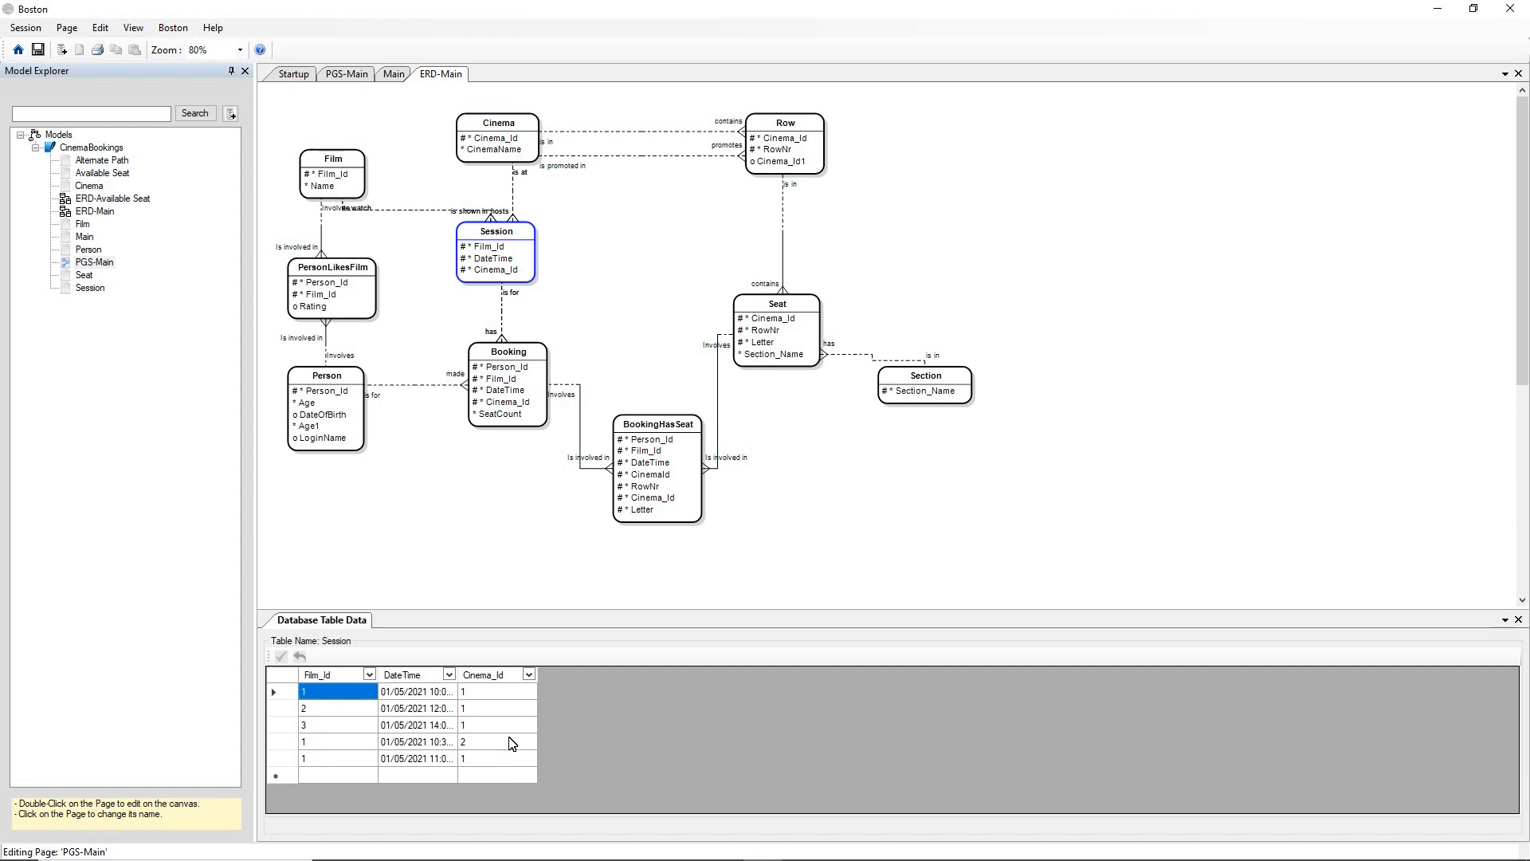
Step: Filter the Session rows to Cinema_Id 1 and clear that filter again
left_click(529, 676)
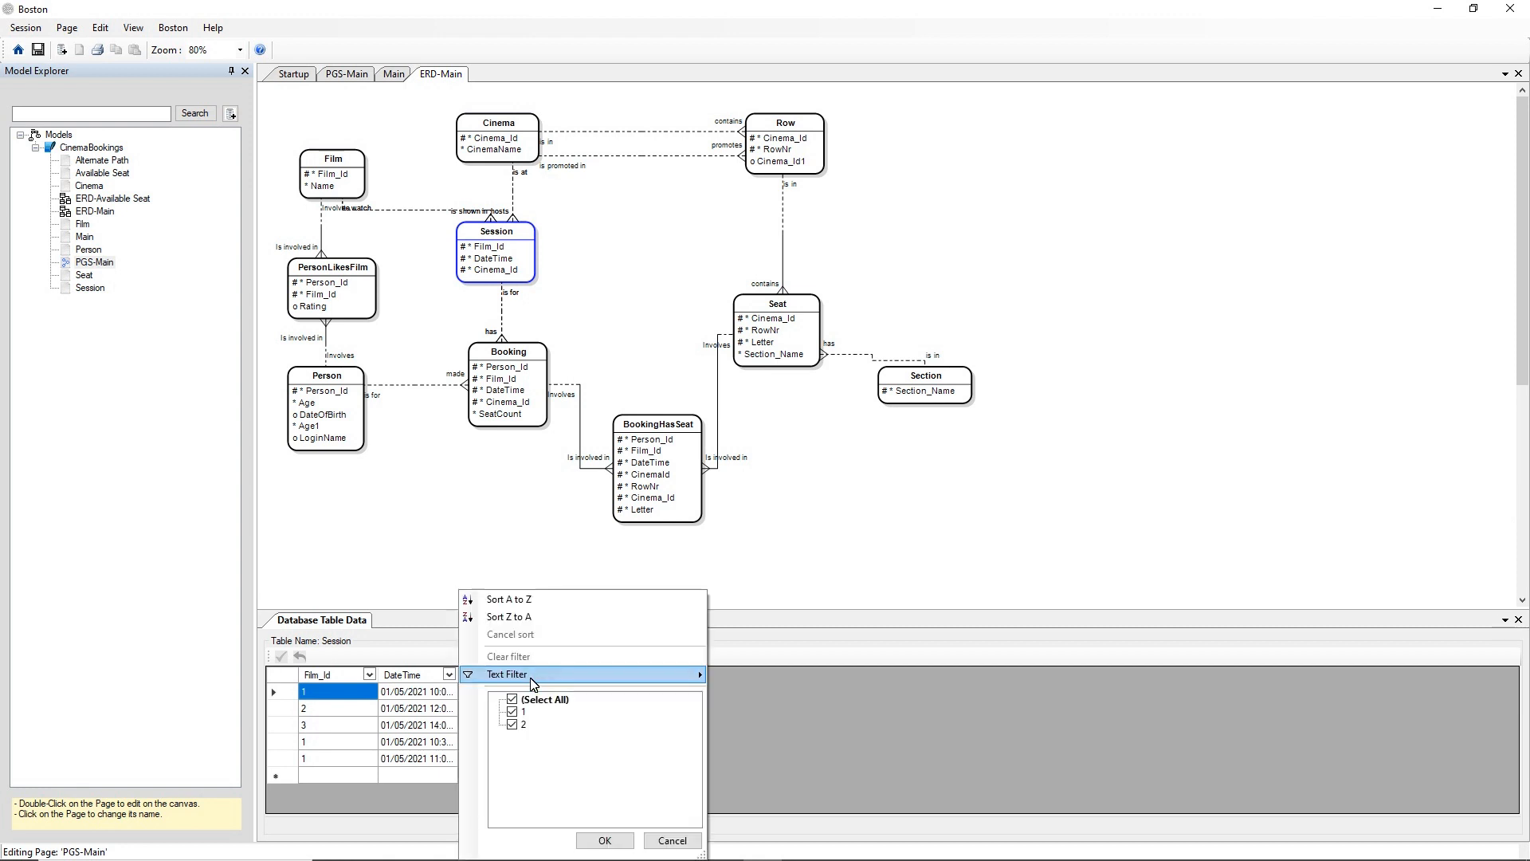
left_click(514, 701)
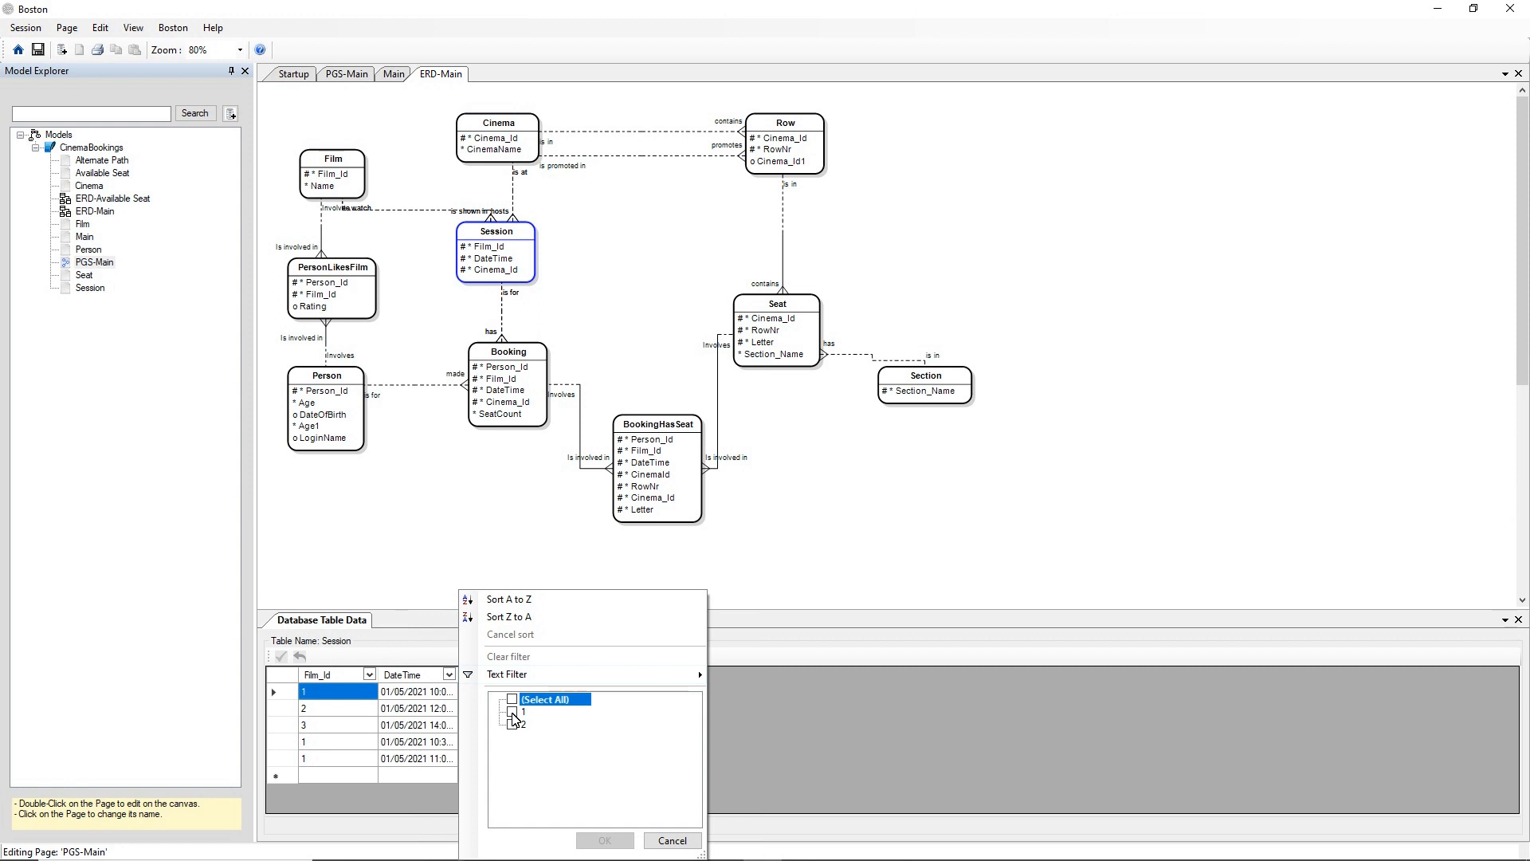
left_click(512, 712)
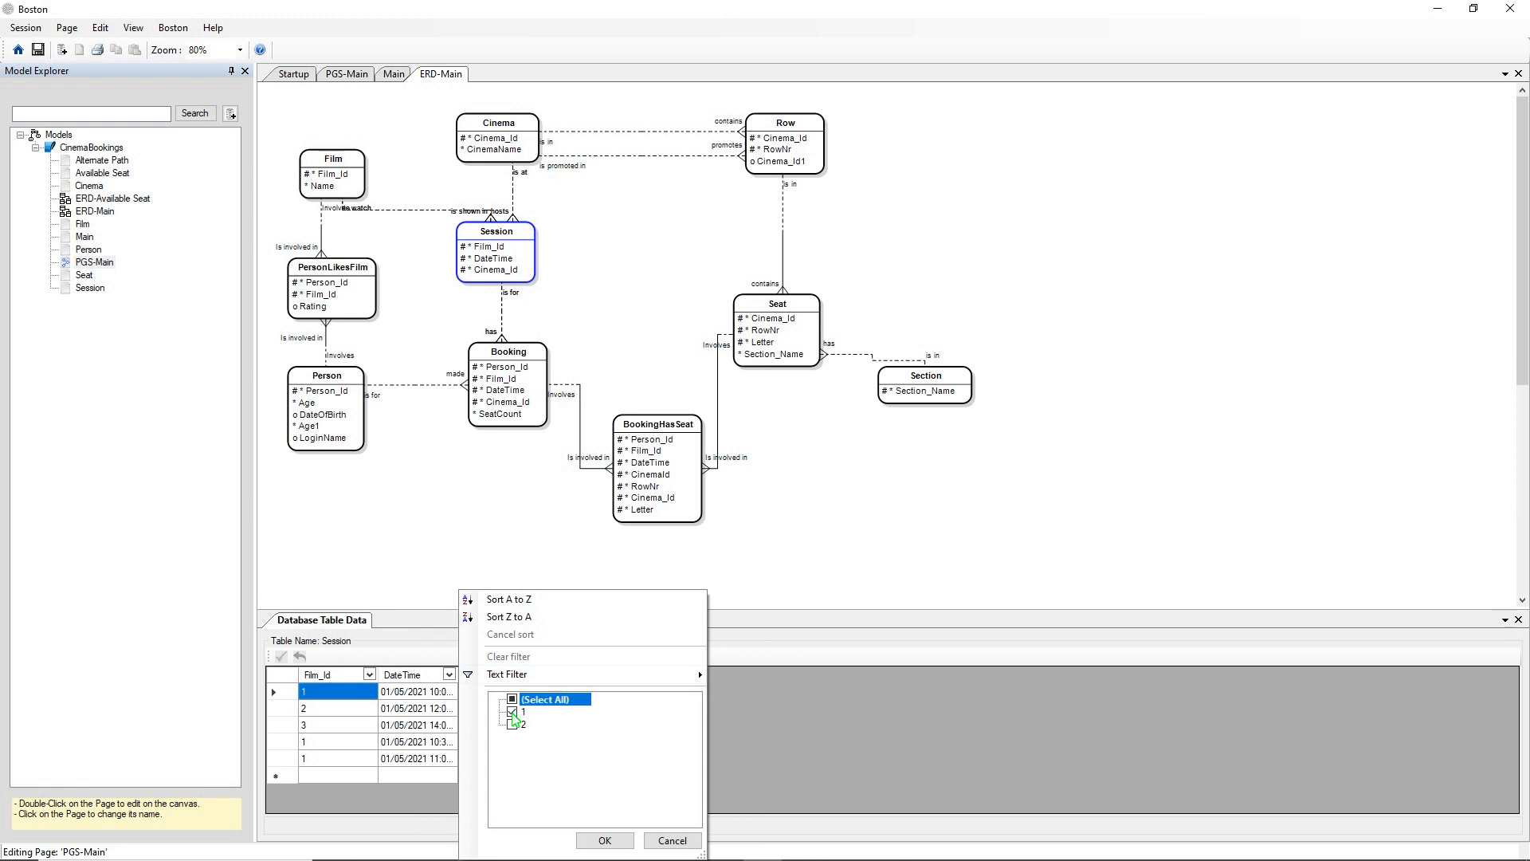
left_click(595, 841)
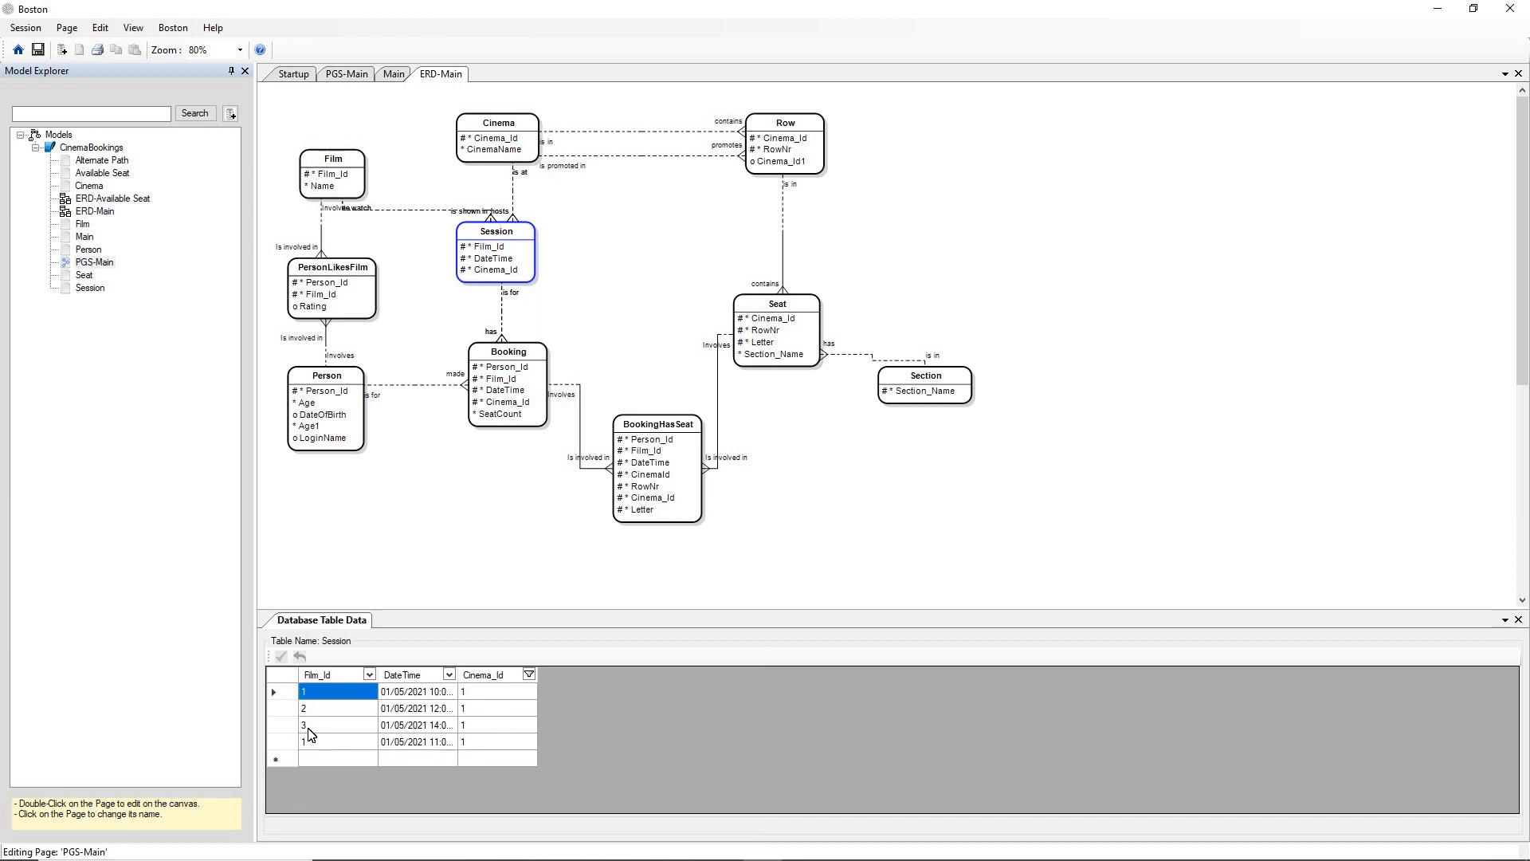
left_click(529, 674)
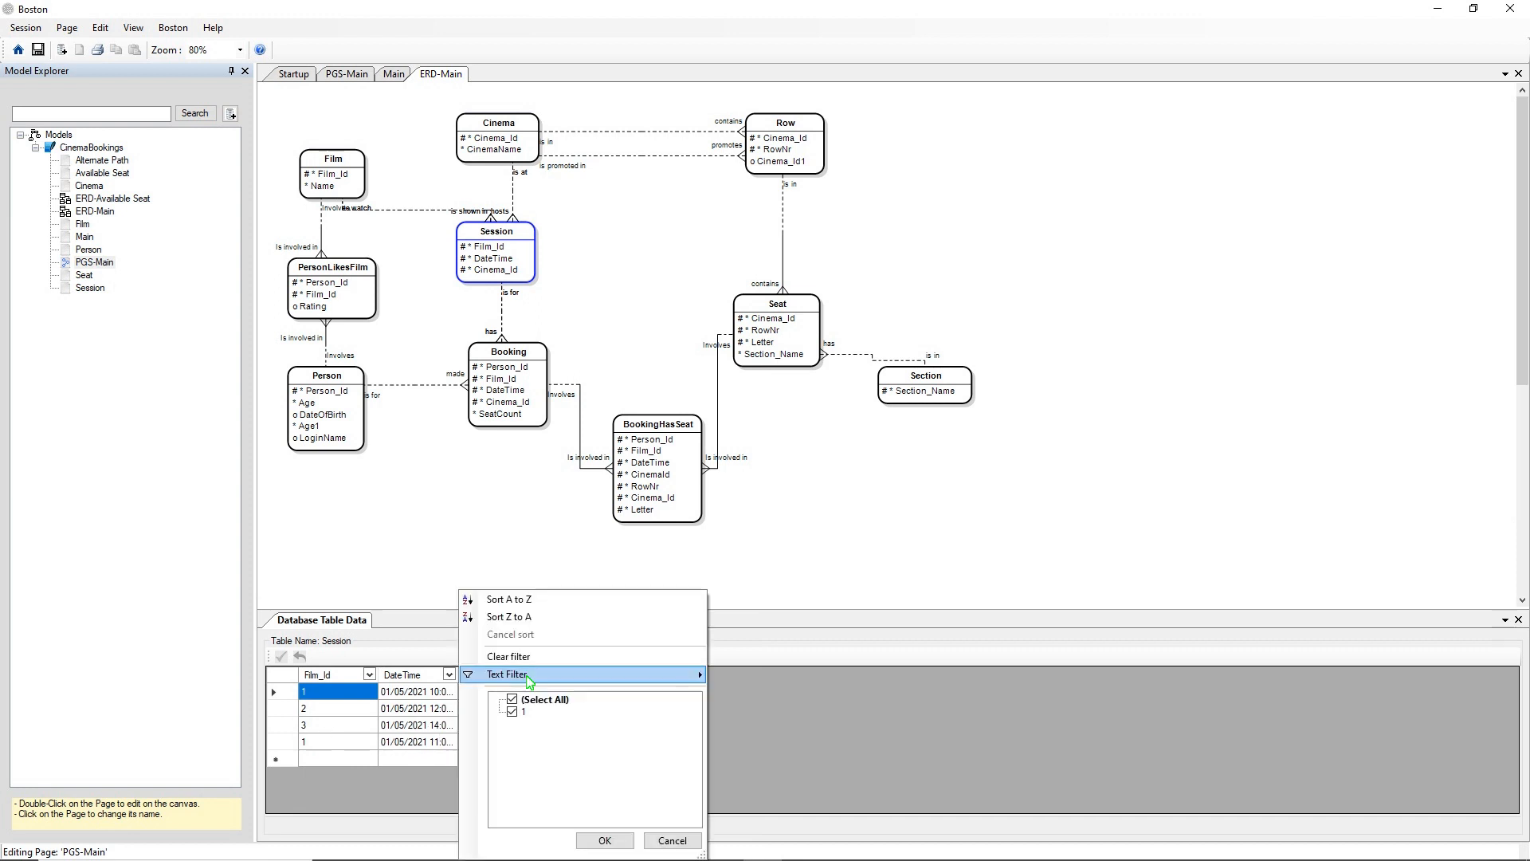
left_click(525, 660)
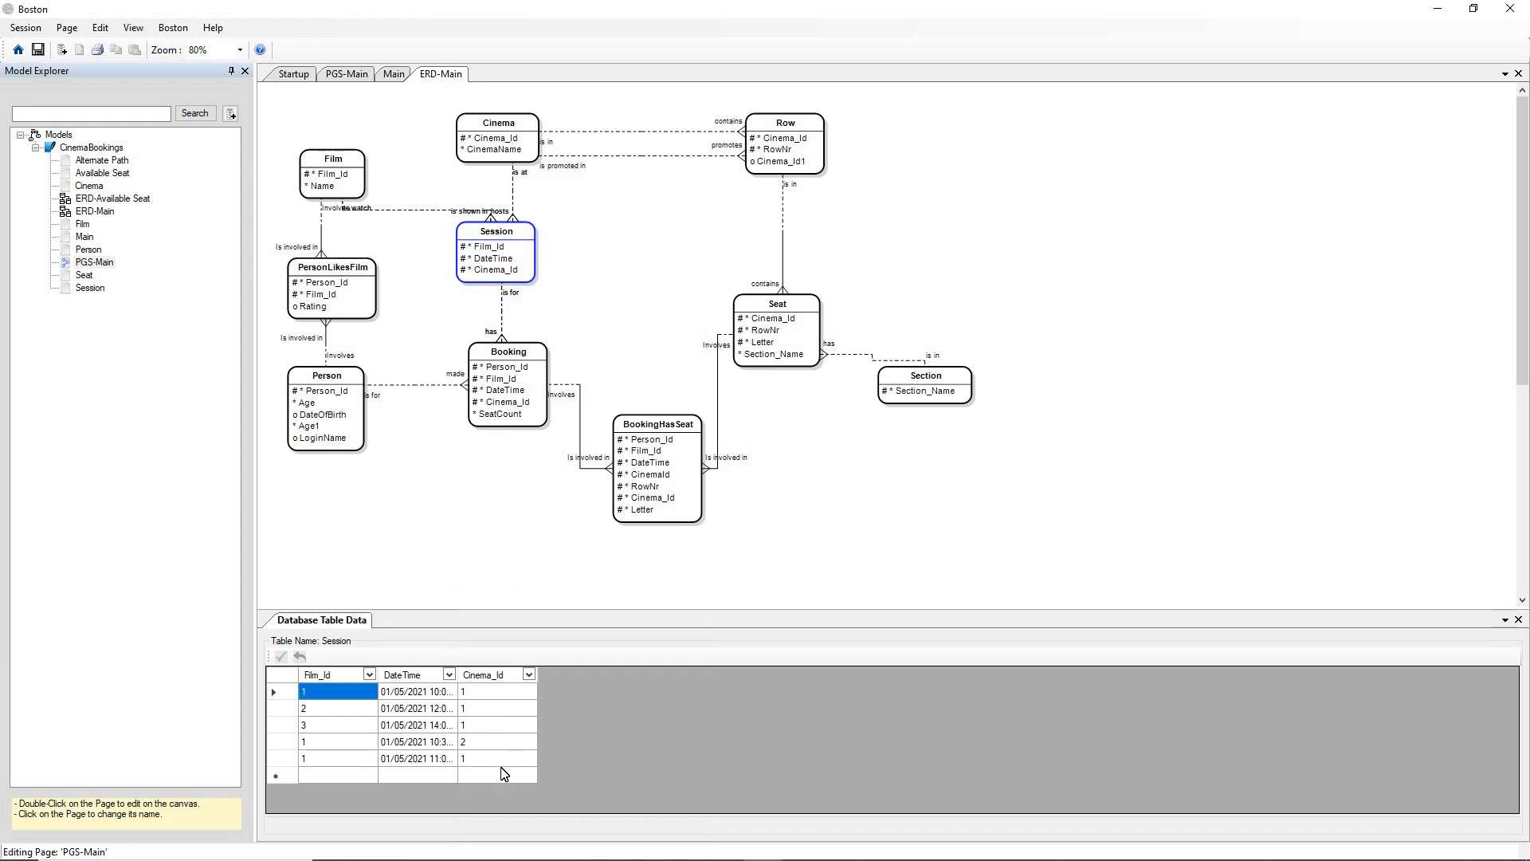
Step: Add a Session row with Film_Id 1, DateTime 01/05/2021 11:30 and Cinema_Id 1, and commit it to the database
left_click(346, 775)
type("1")
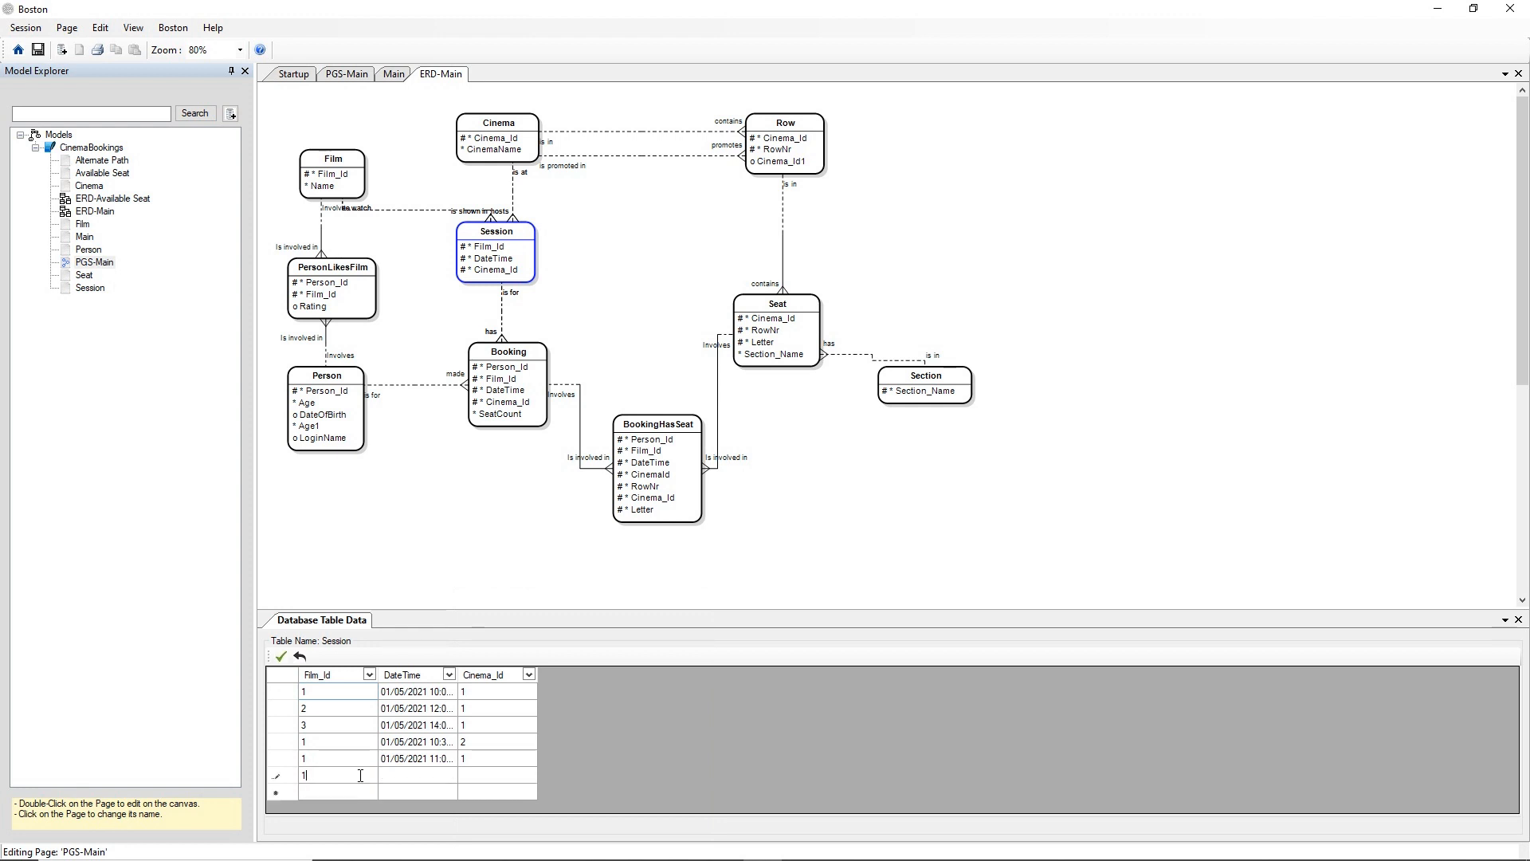
left_click(401, 773)
left_click(401, 773)
type("01/05/2021 11:30")
left_click(486, 777)
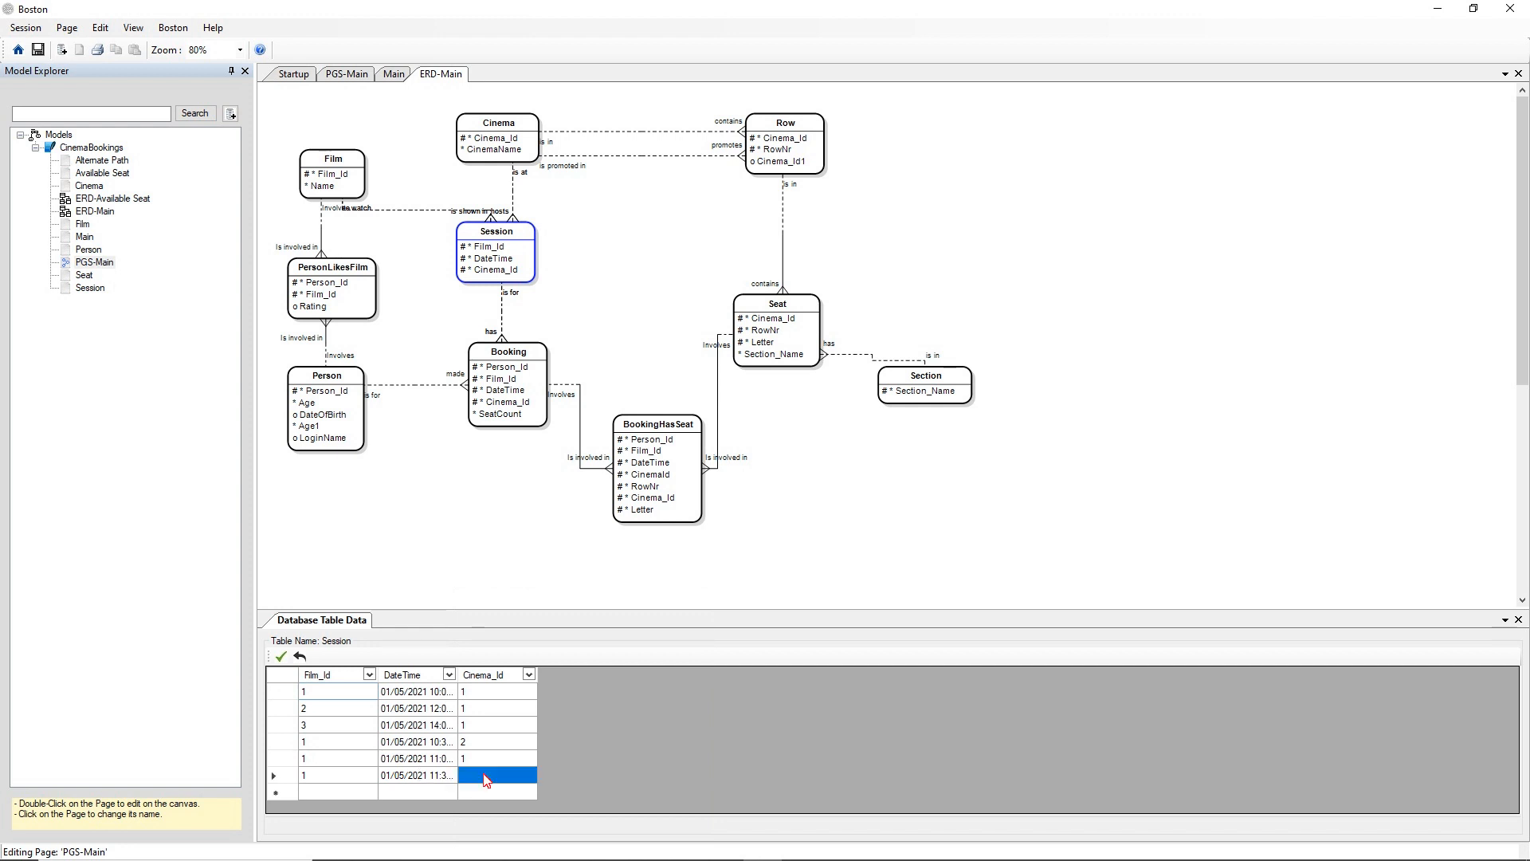
type("1")
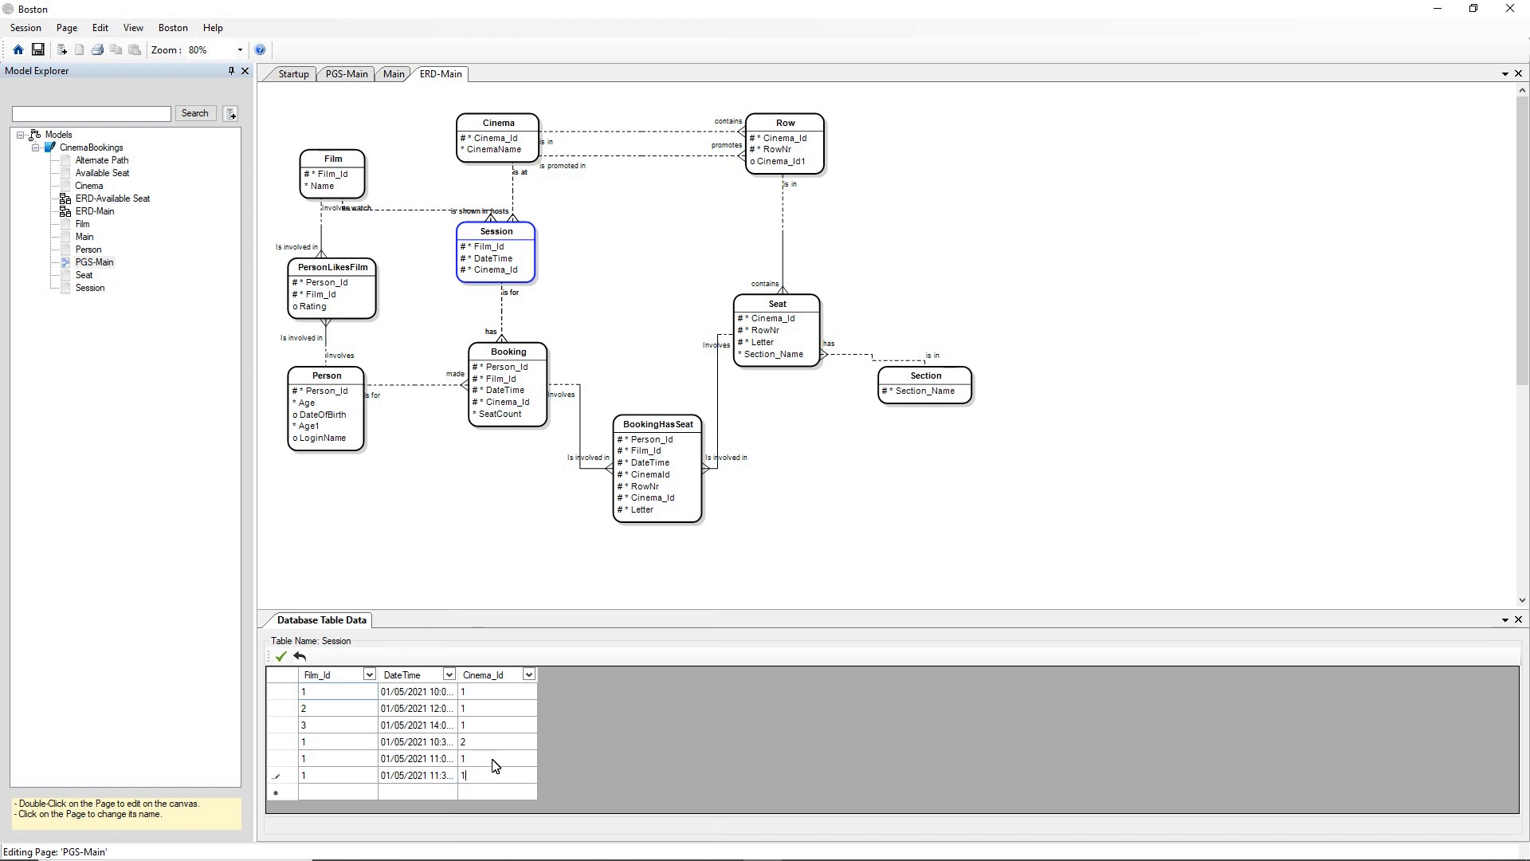
left_click(493, 760)
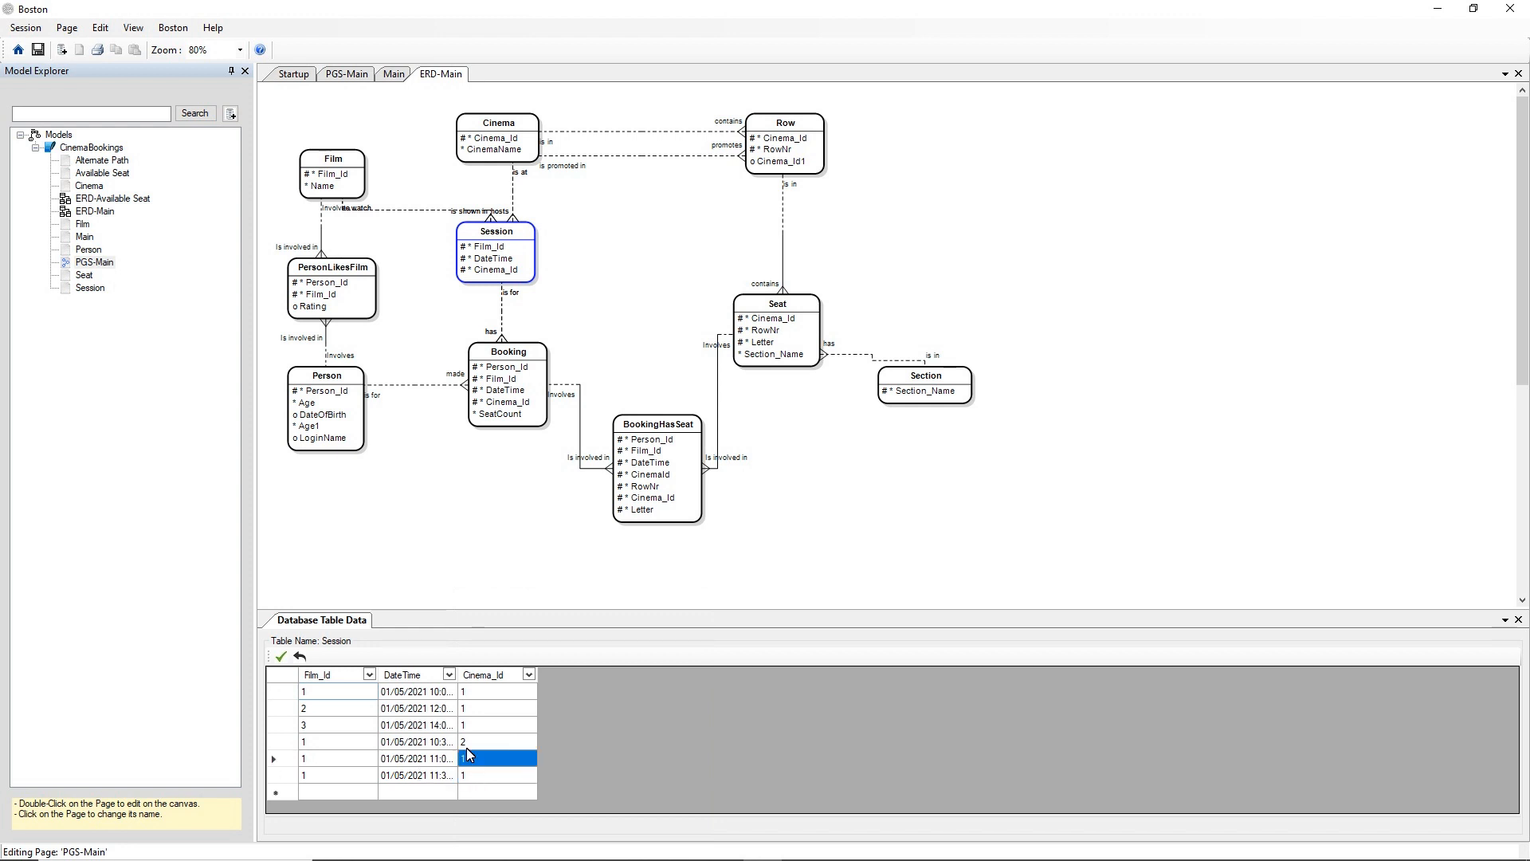
left_click(282, 657)
Step: Open the Fact Engine for the CinemaBookings model
left_click(104, 151)
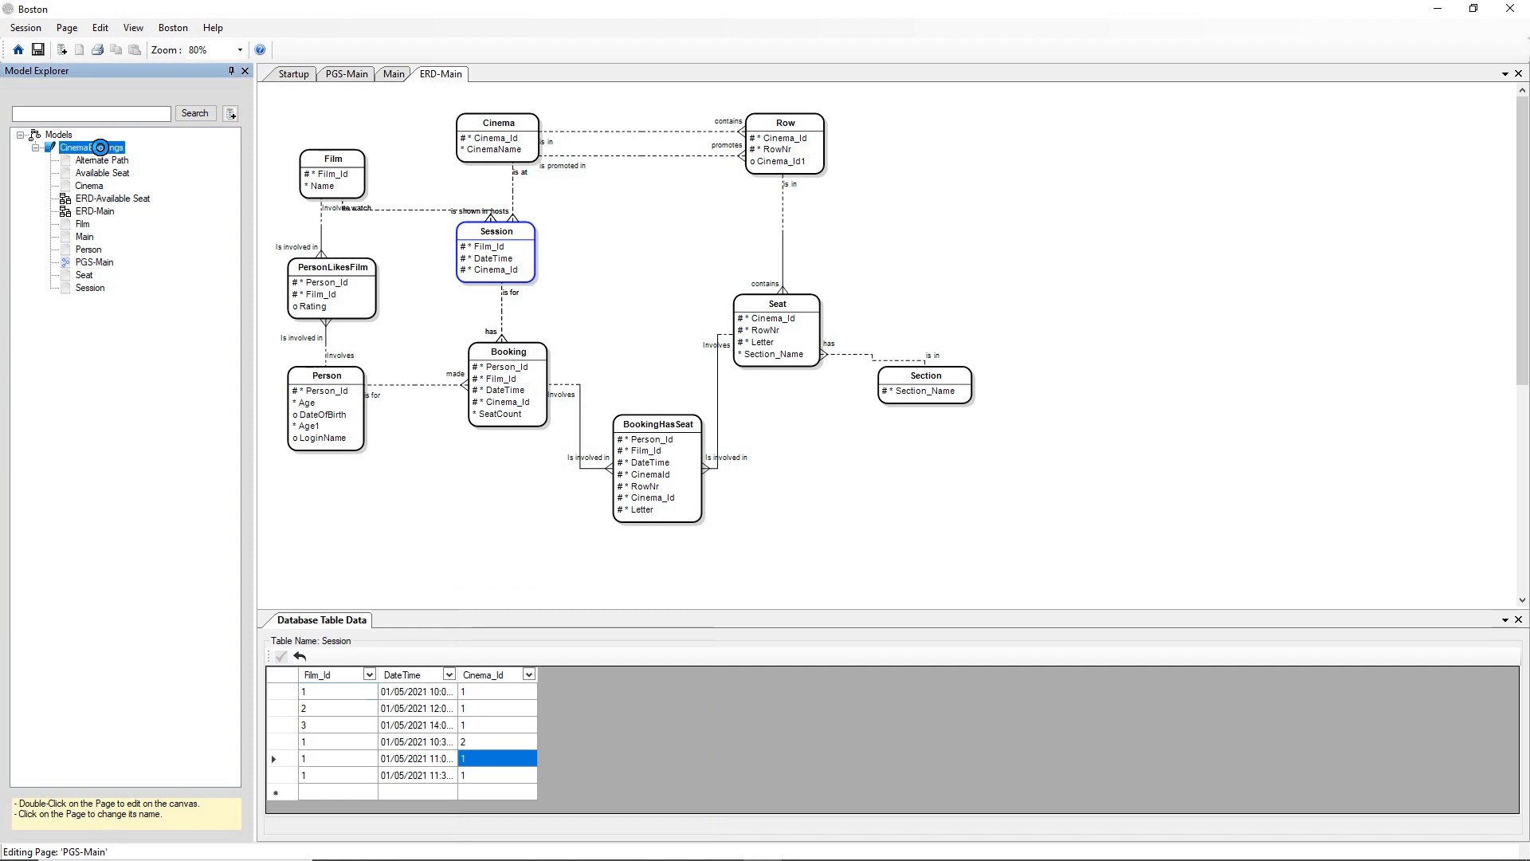
right_click(104, 150)
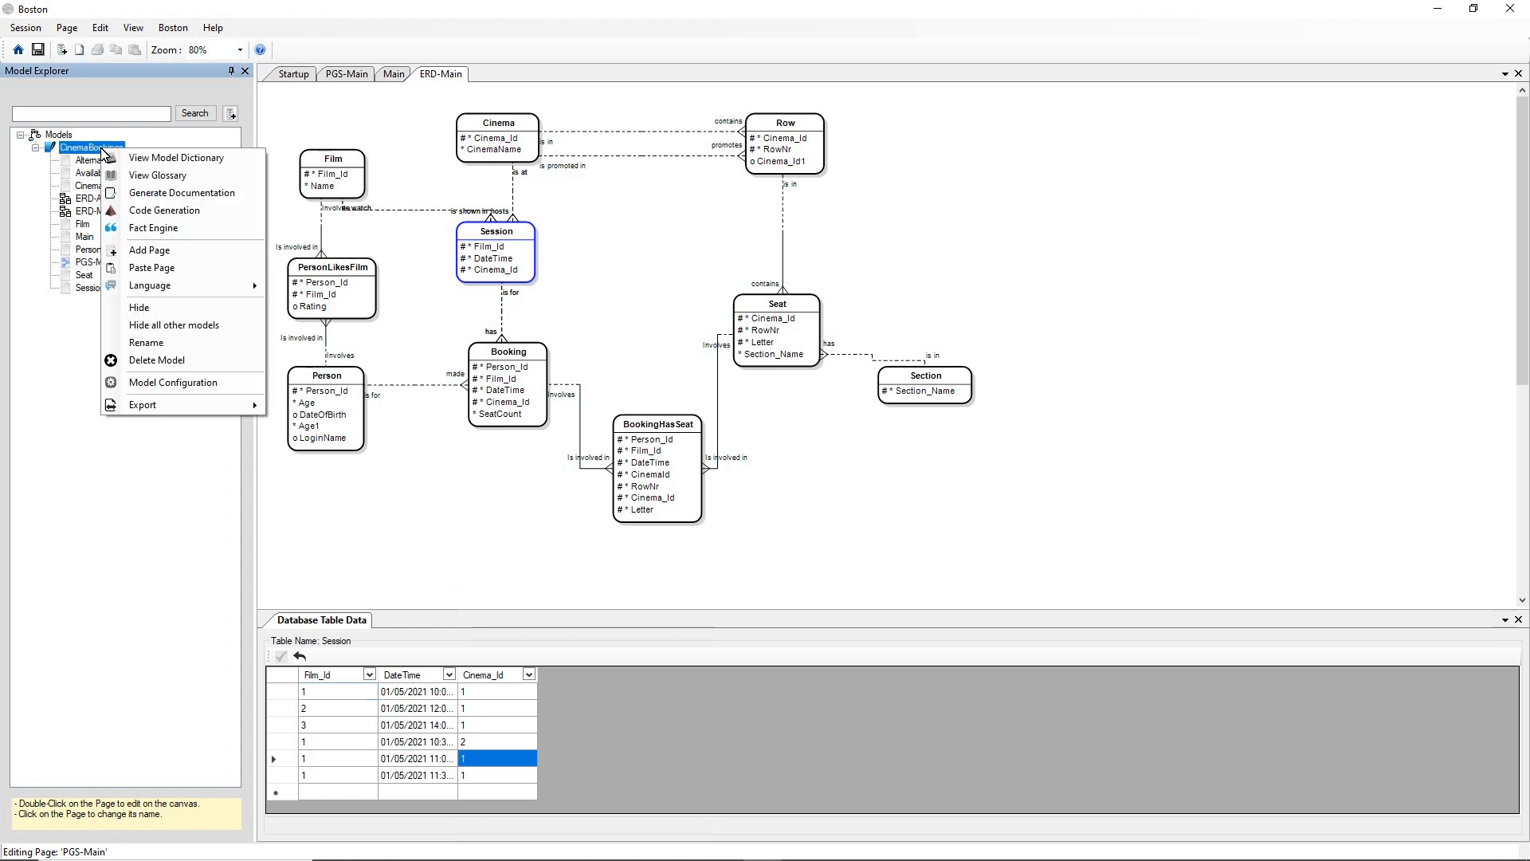
left_click(153, 228)
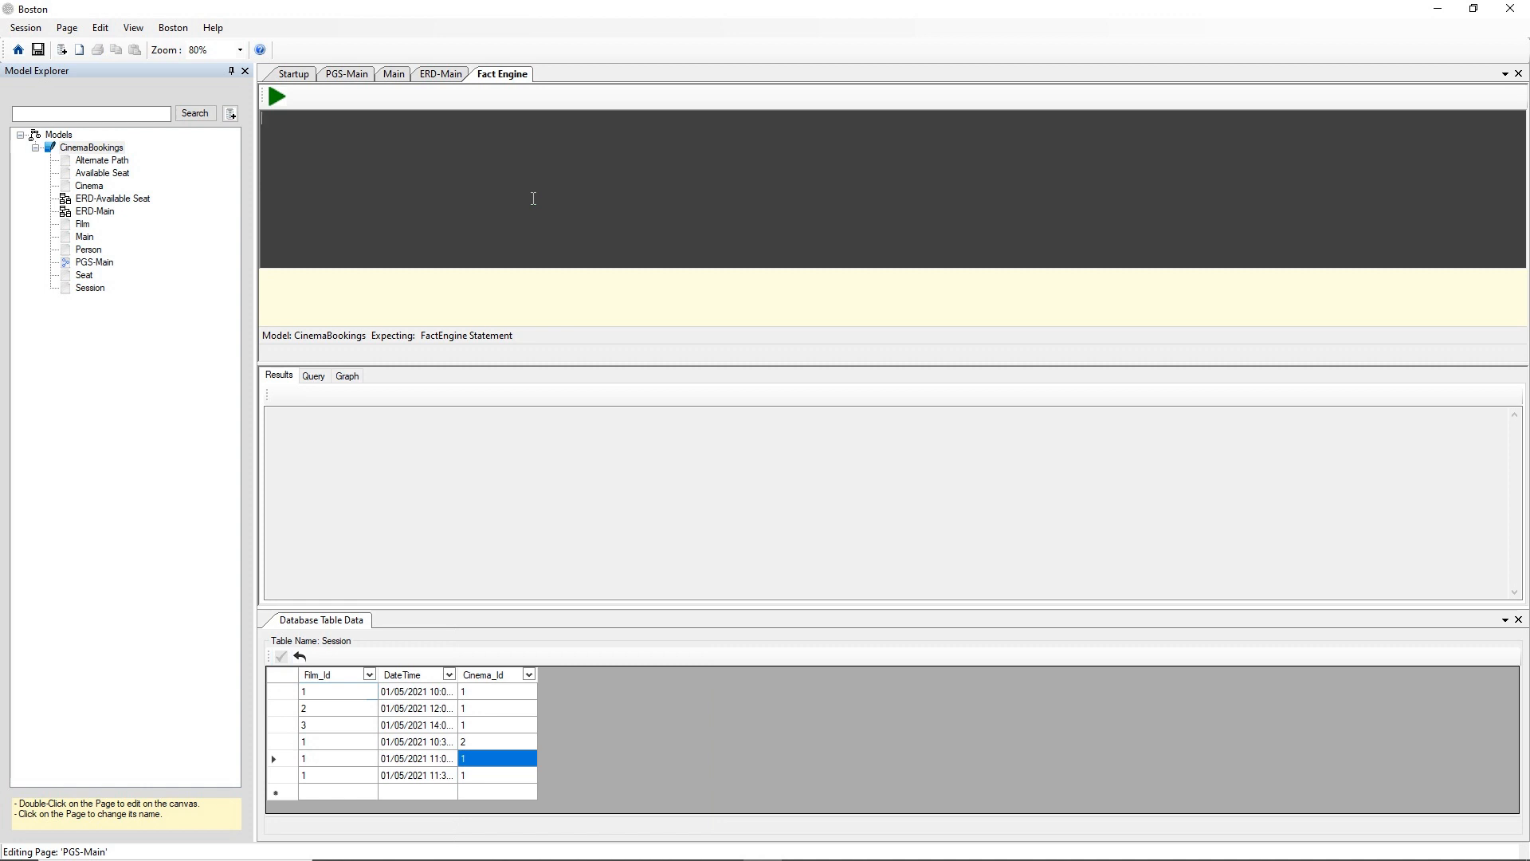
Step: Write and run the query WHICH Session is at (Cinema:'Great Western Cinema')
type("WHICH Sessio")
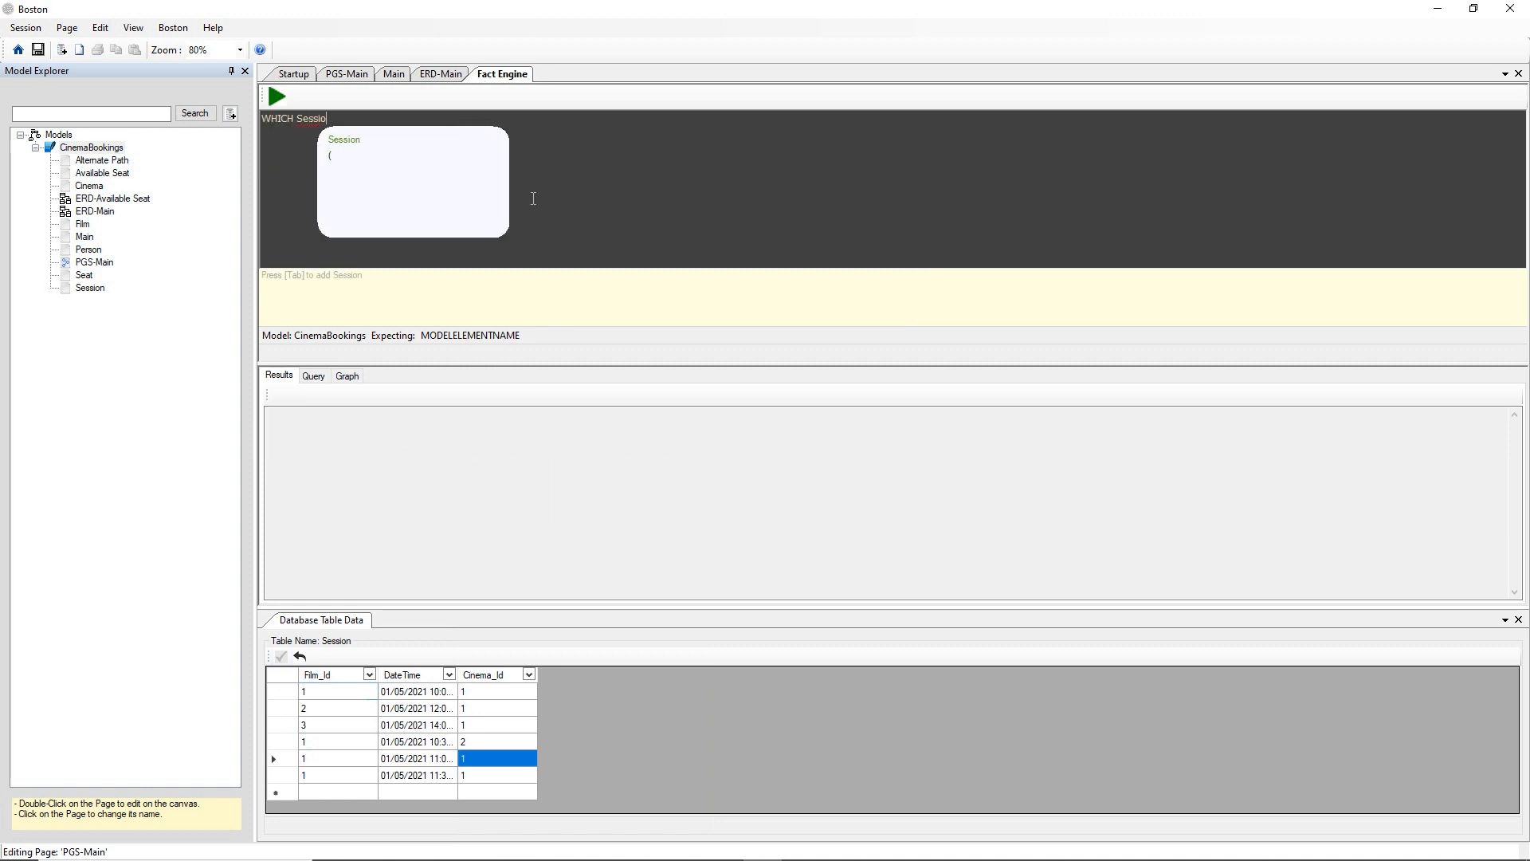
key("Tab")
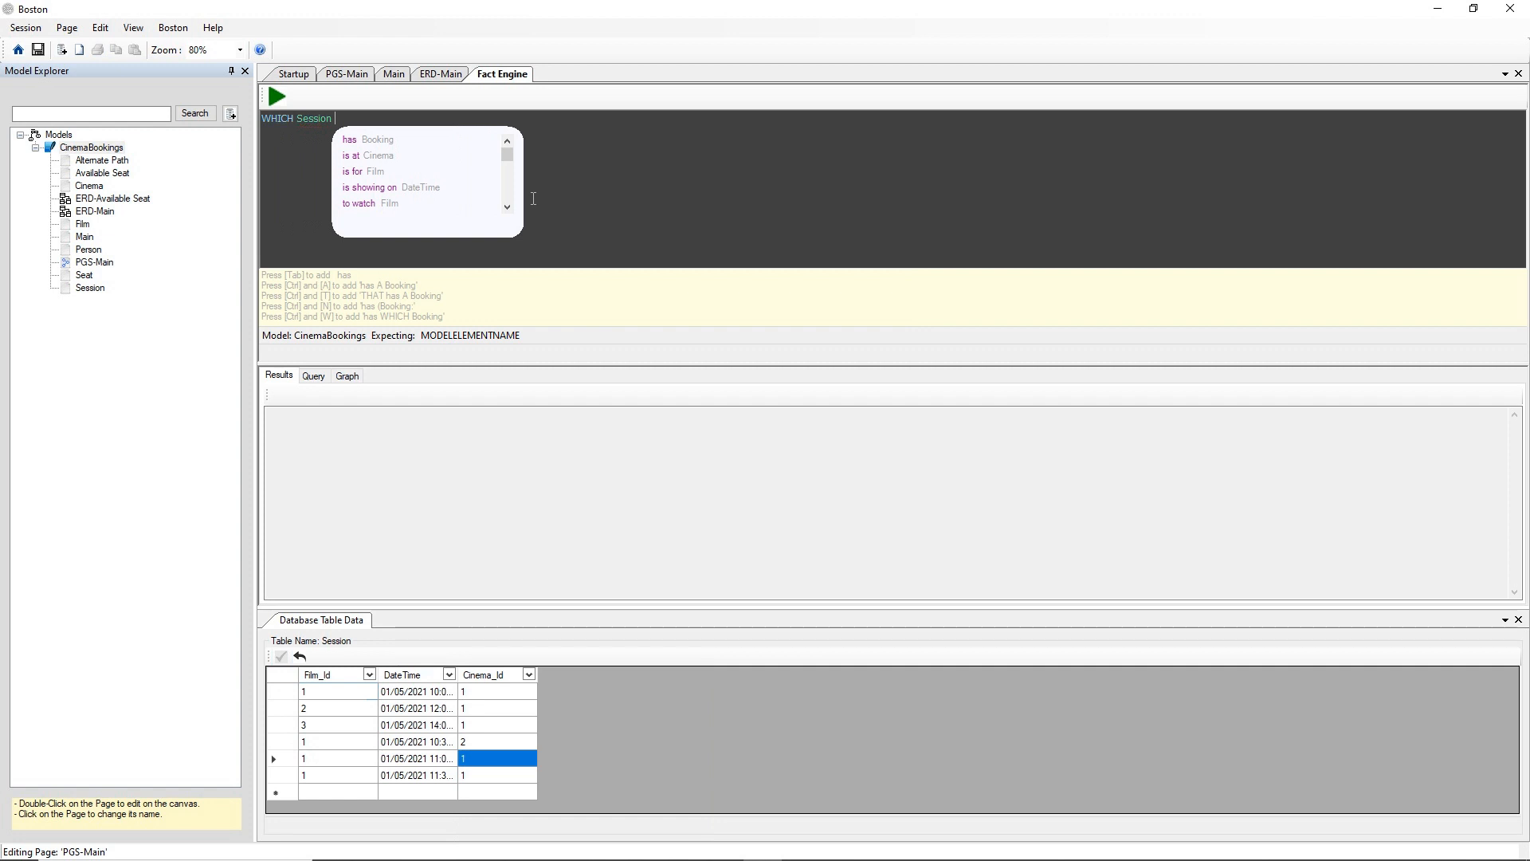
type("i")
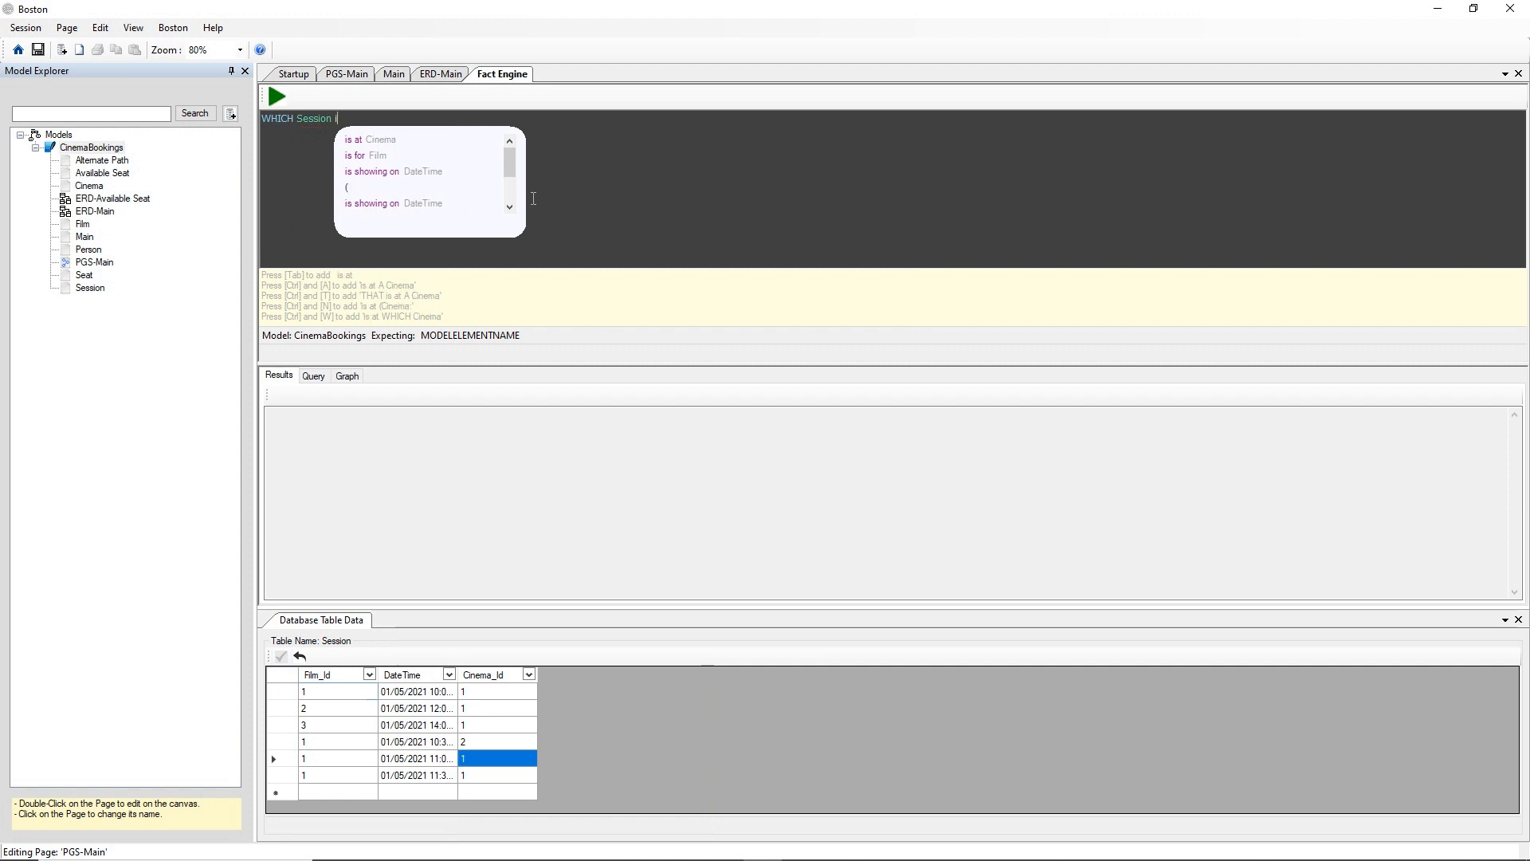
type("s at")
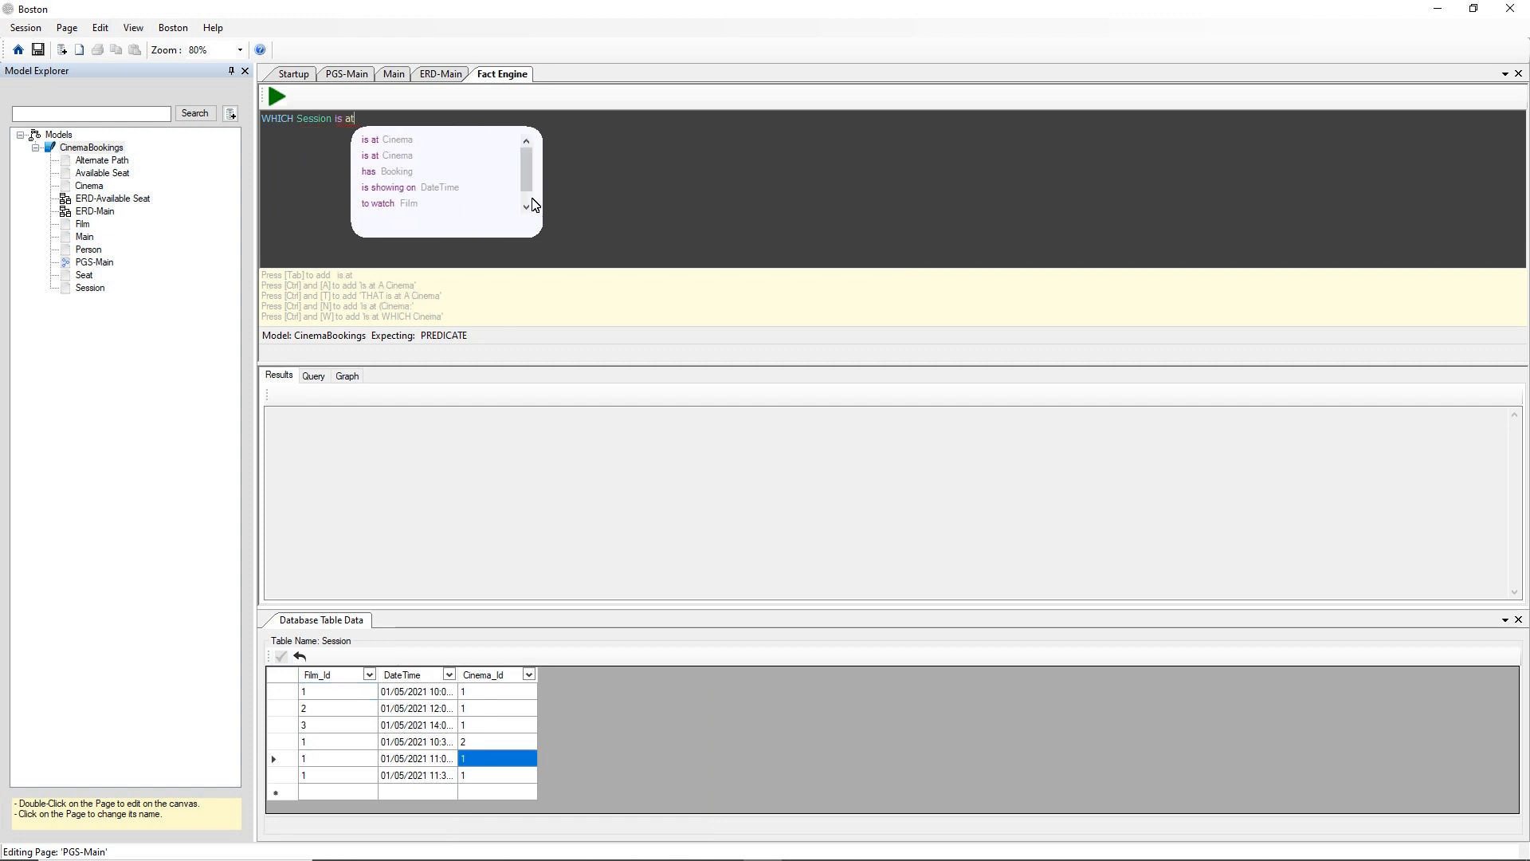
type(" (Cine")
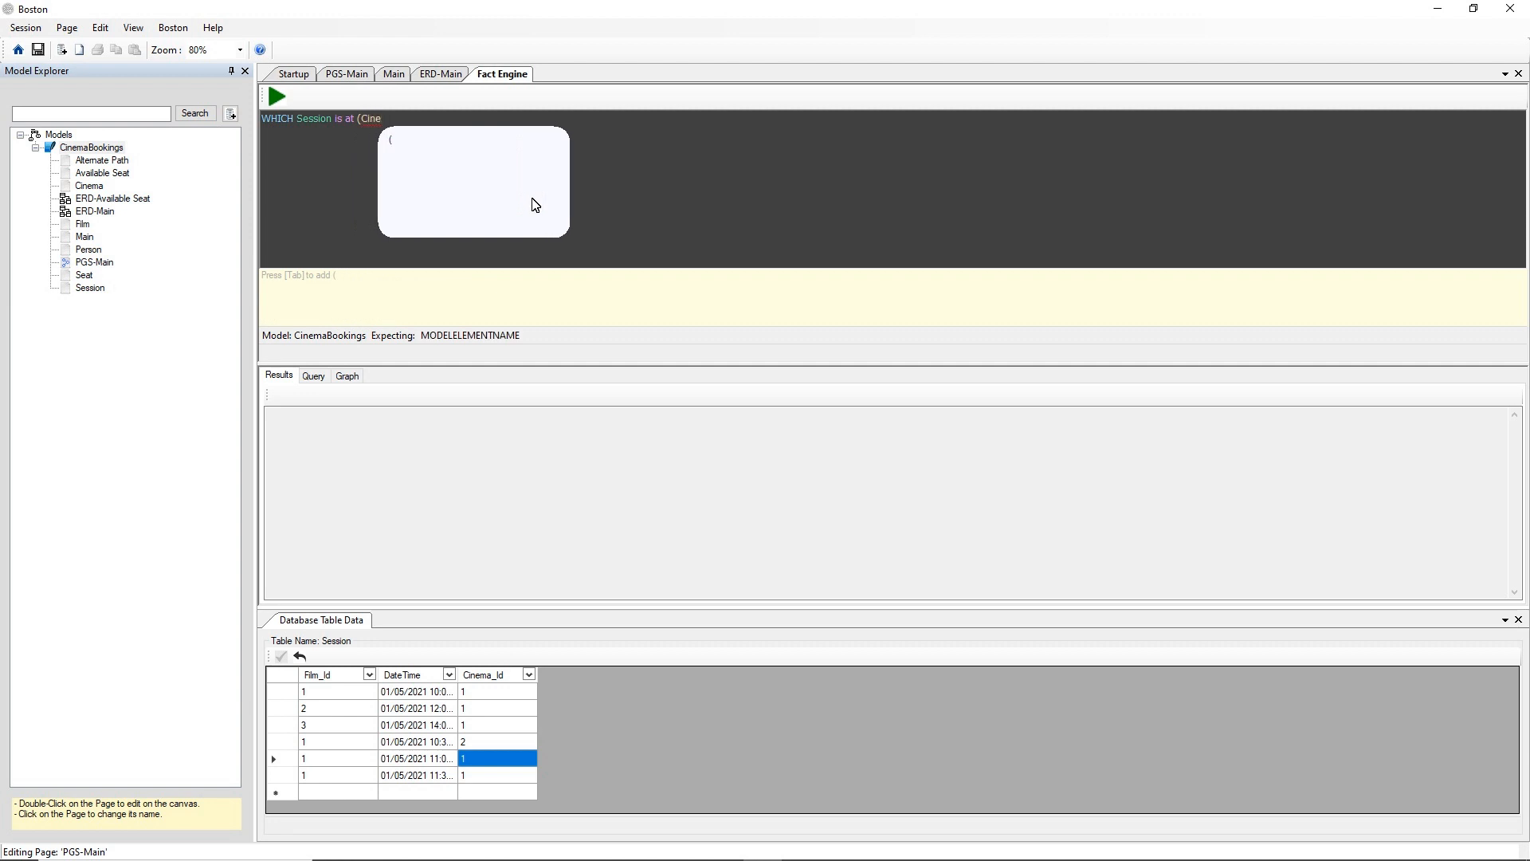
type("ma:'")
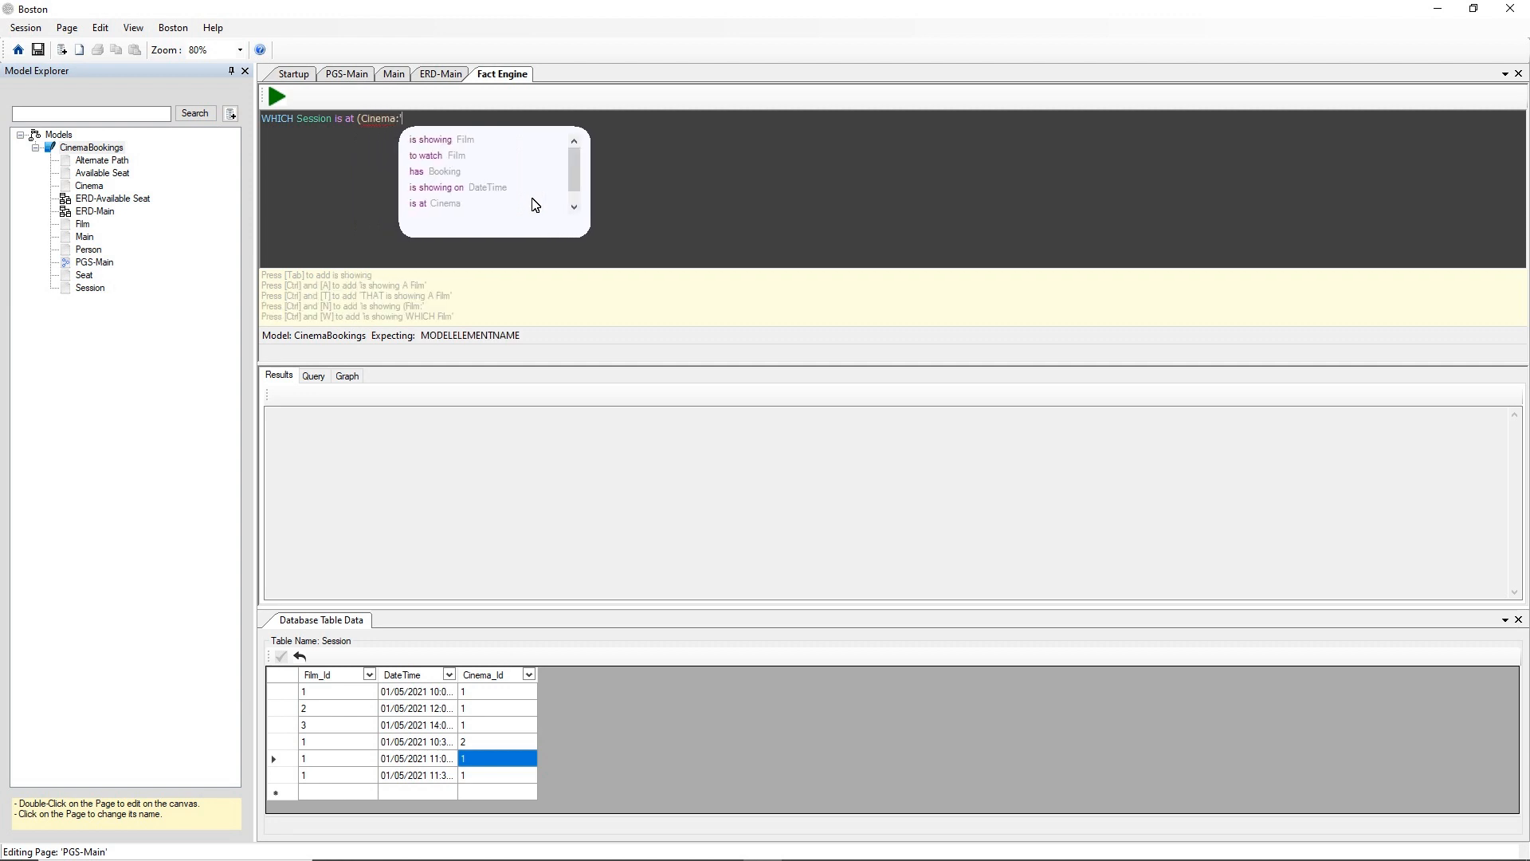
type("G")
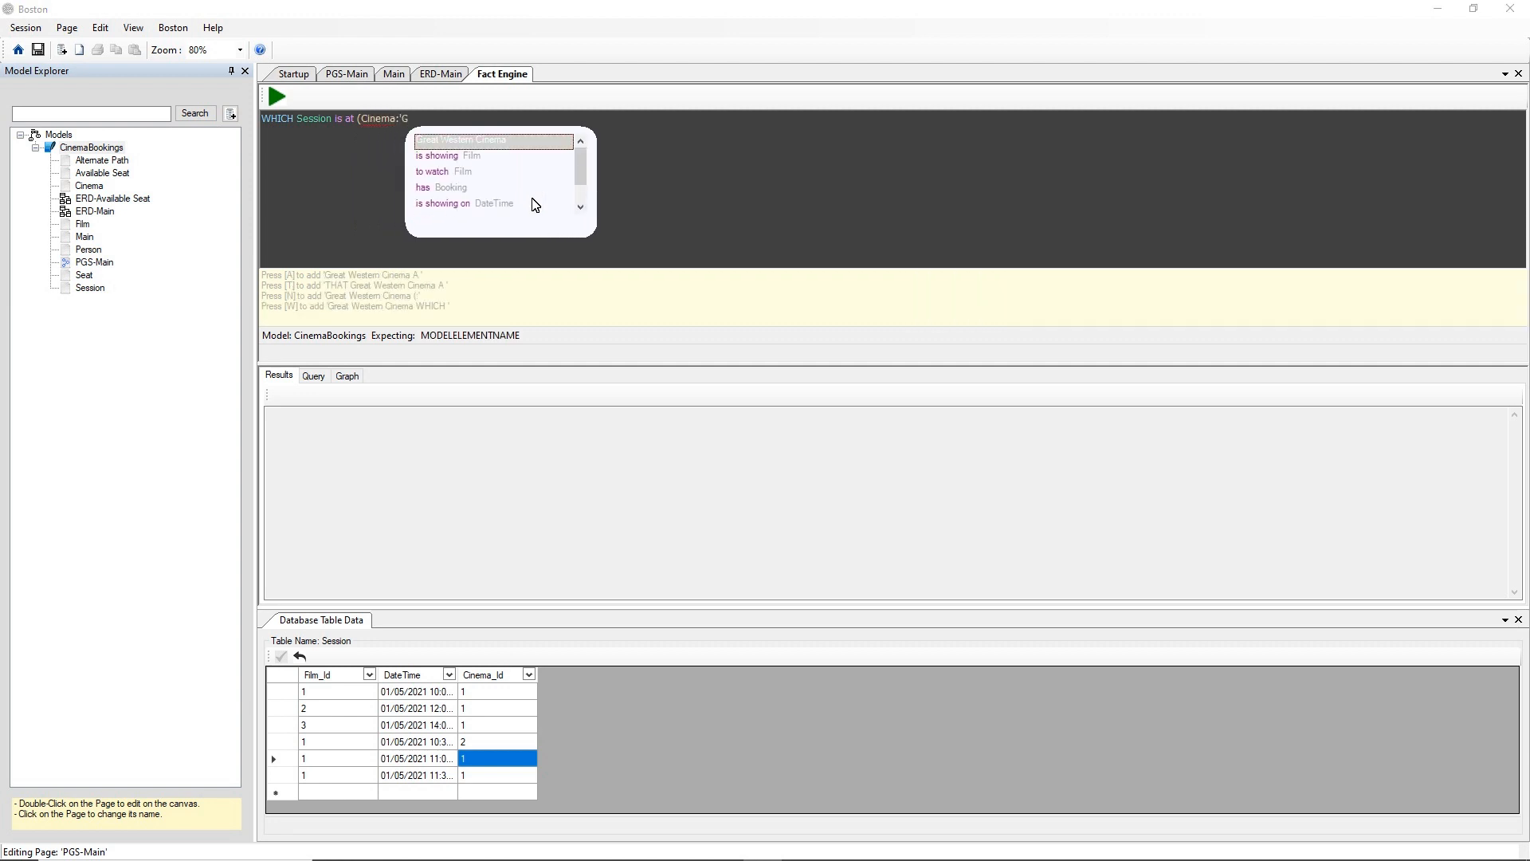
key("Tab")
type("')")
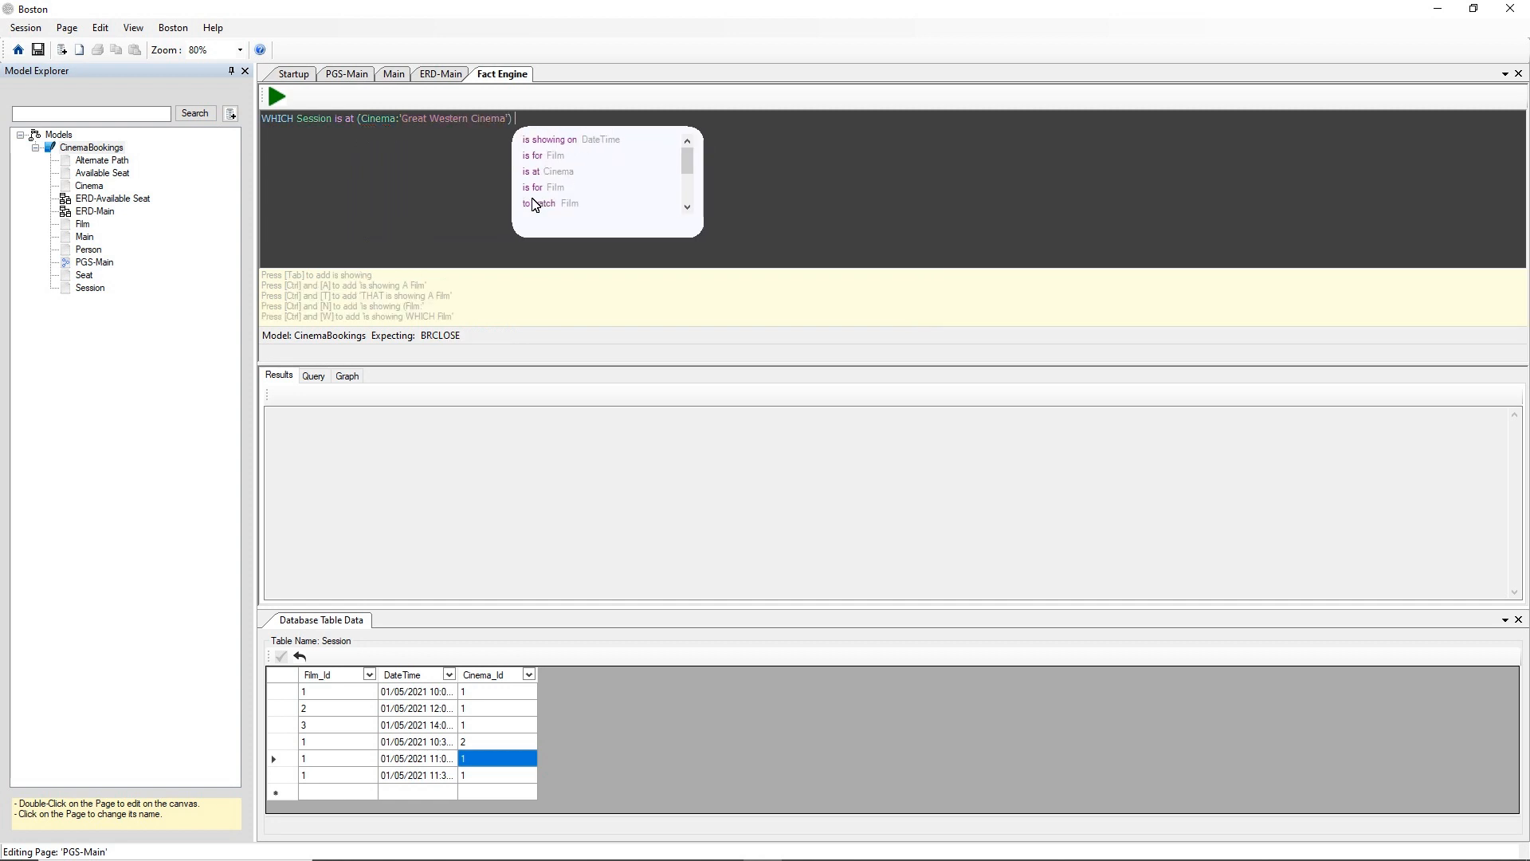
key("F5")
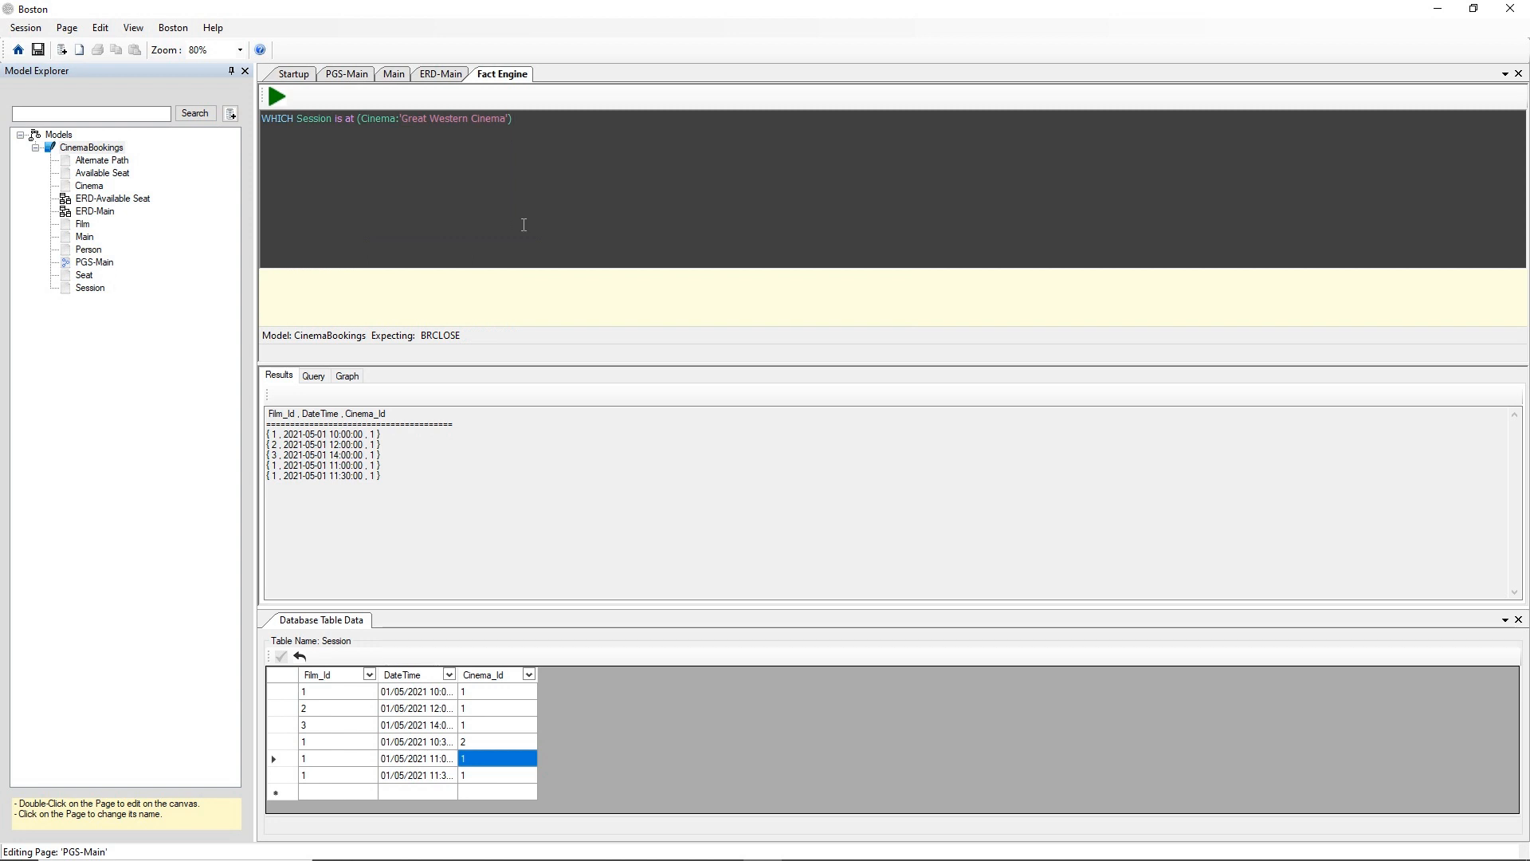